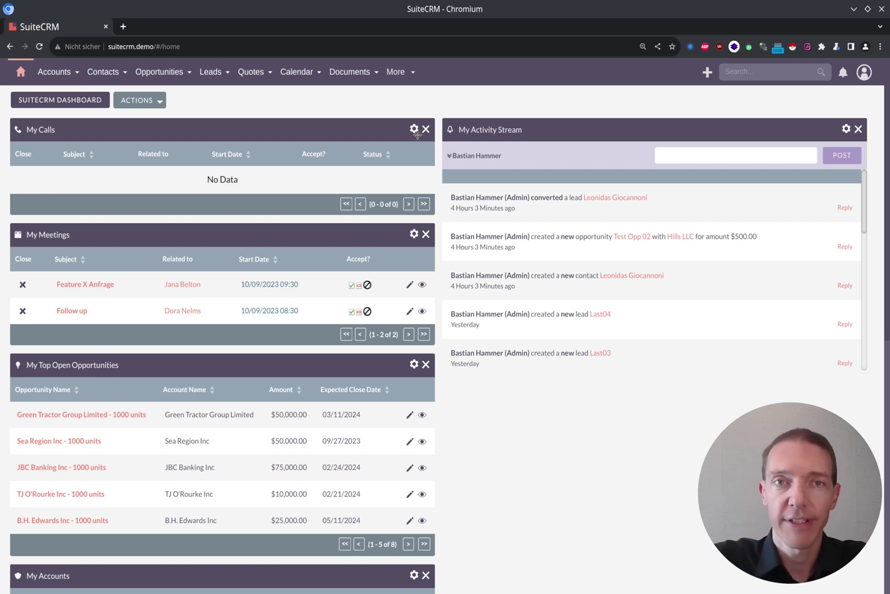
- Open the Products - Categories module
mouse_move(403, 79)
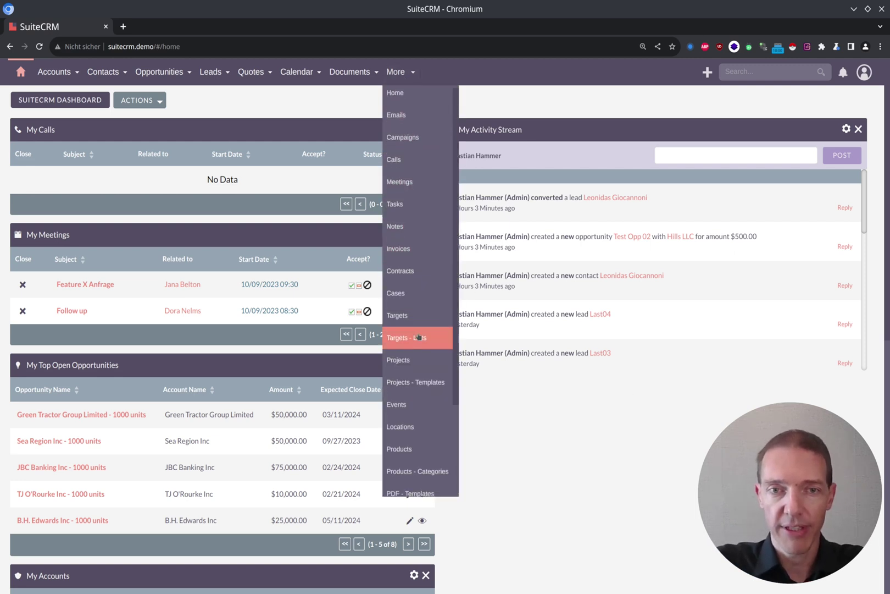
scroll(412, 344, down, 2)
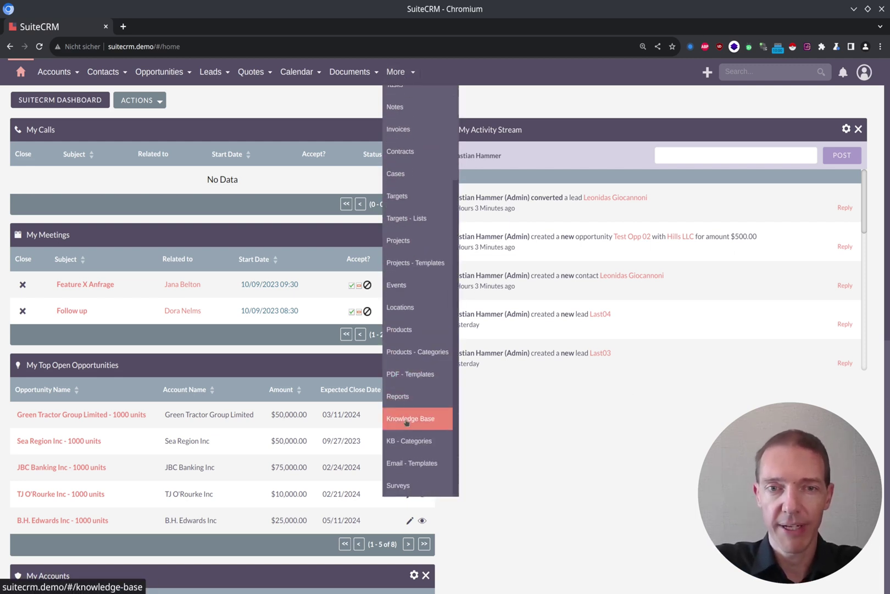
click(428, 357)
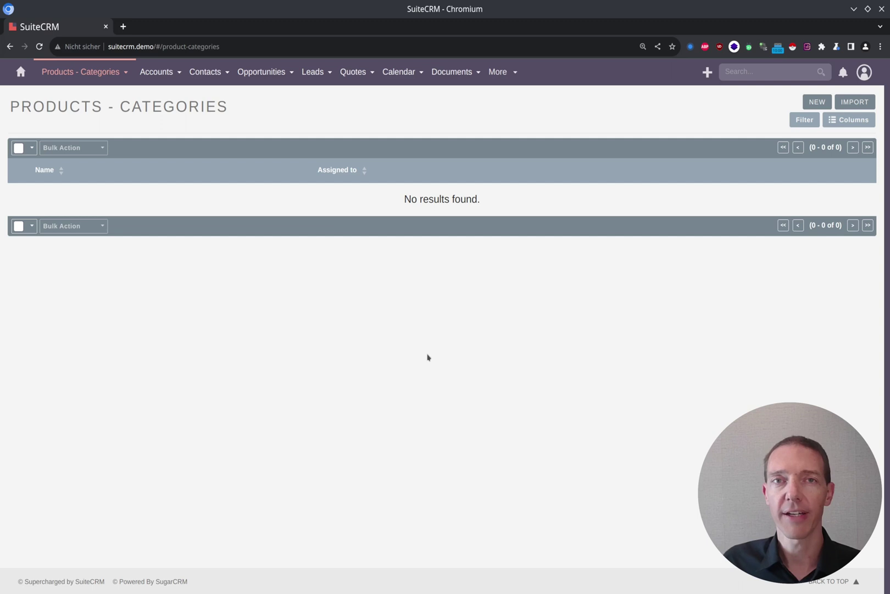
- Create and save a product category named Service, marked as a parent category
click(816, 103)
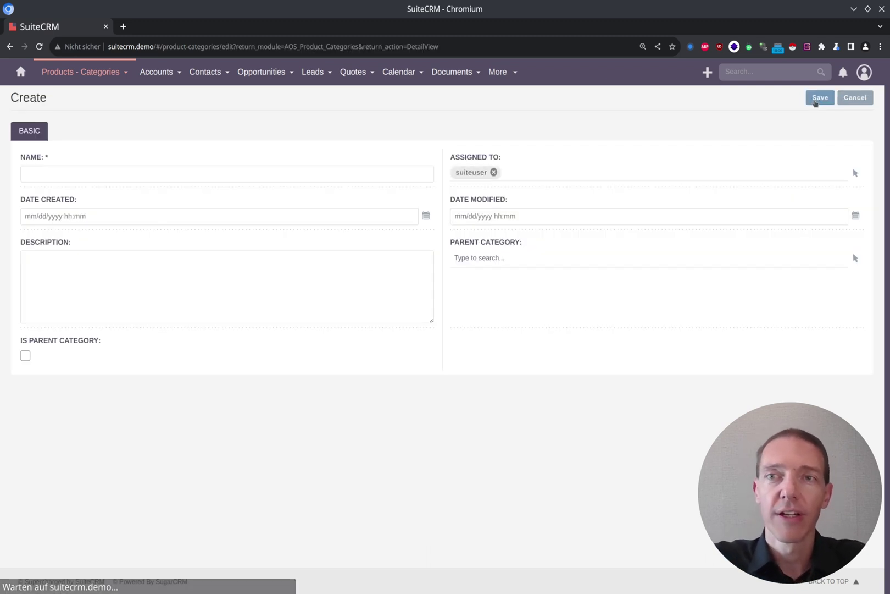
click(283, 172)
text(Service)
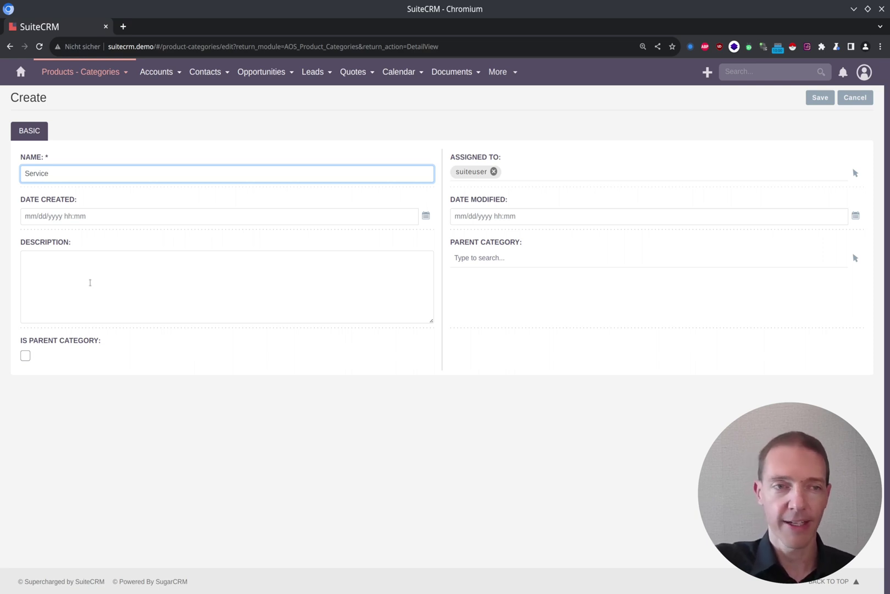
click(90, 283)
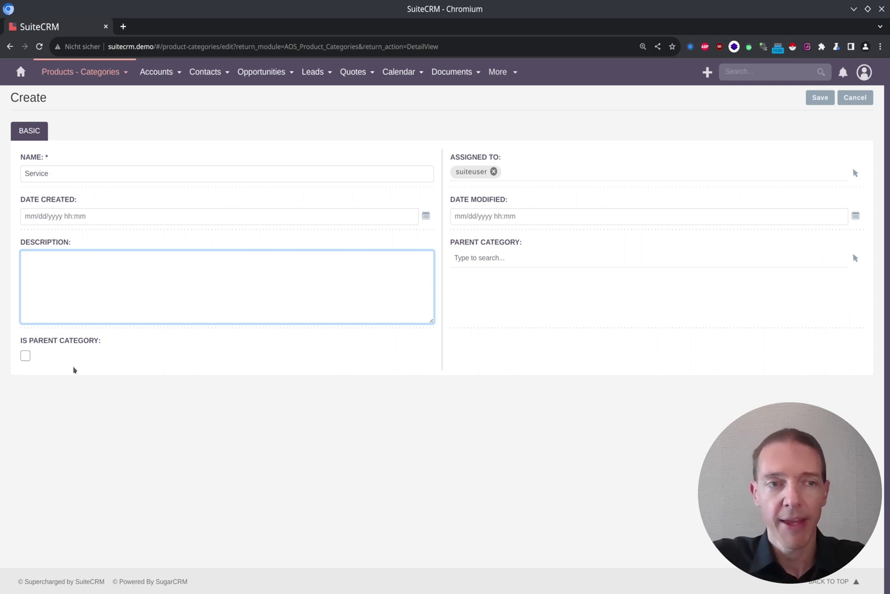
click(25, 357)
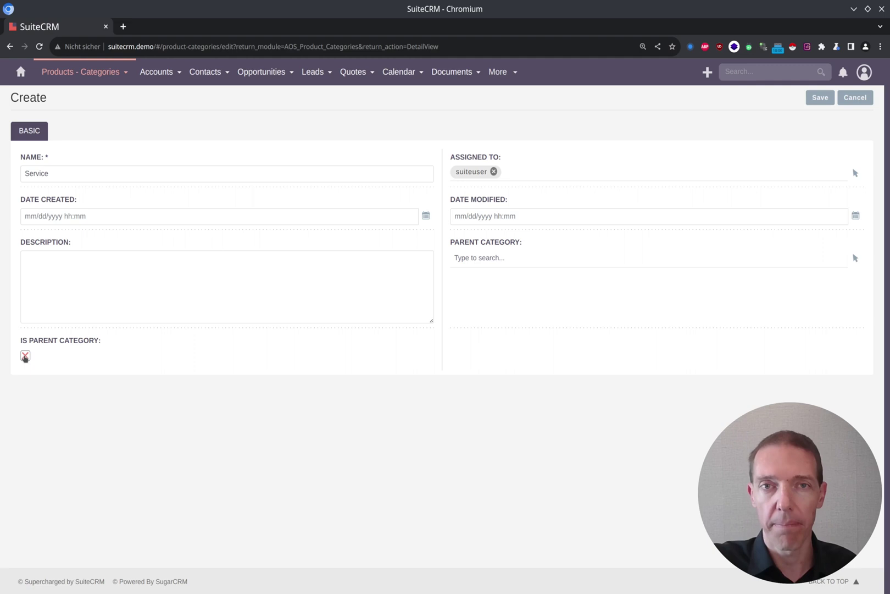
click(820, 99)
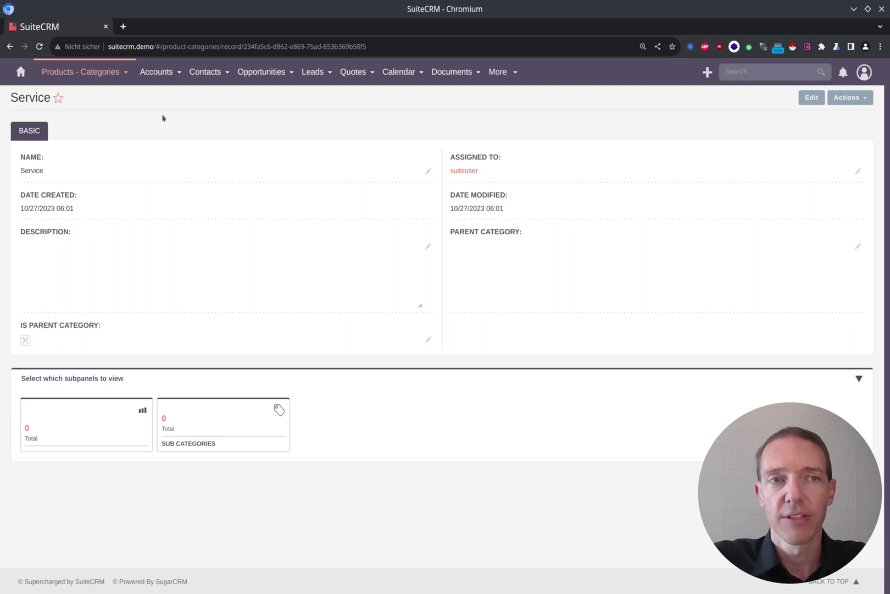
- Create and save another product category named Goods, marked as a parent category
mouse_move(126, 77)
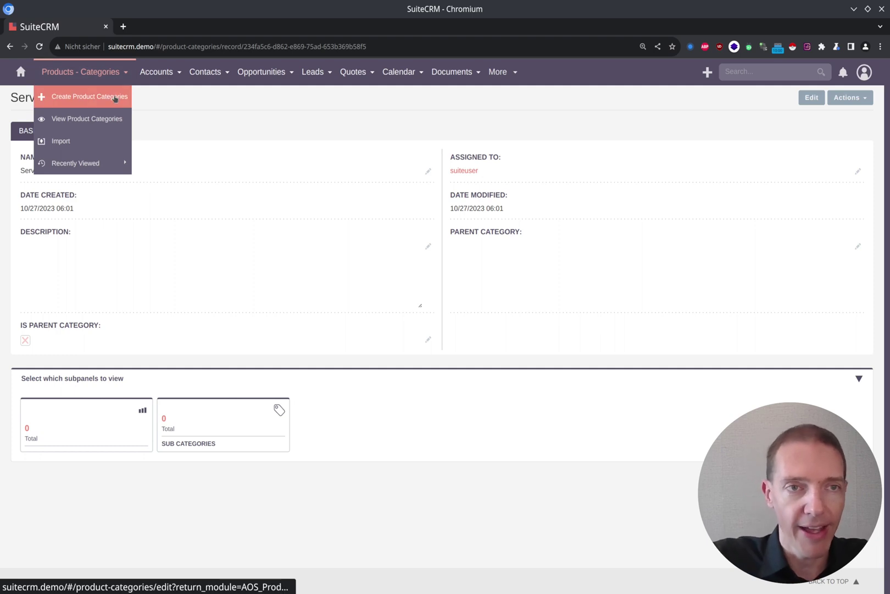
click(113, 97)
click(138, 178)
text(Goods)
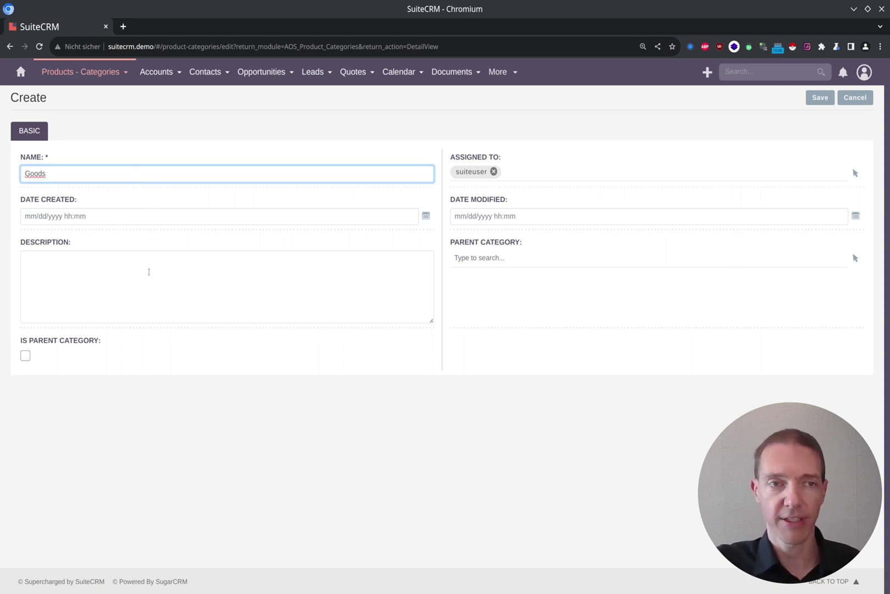
click(25, 356)
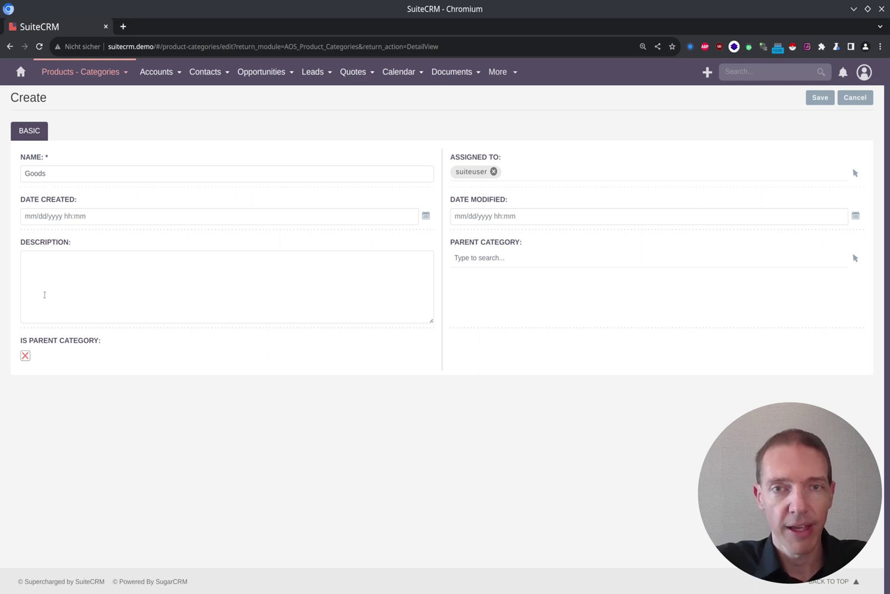
click(815, 99)
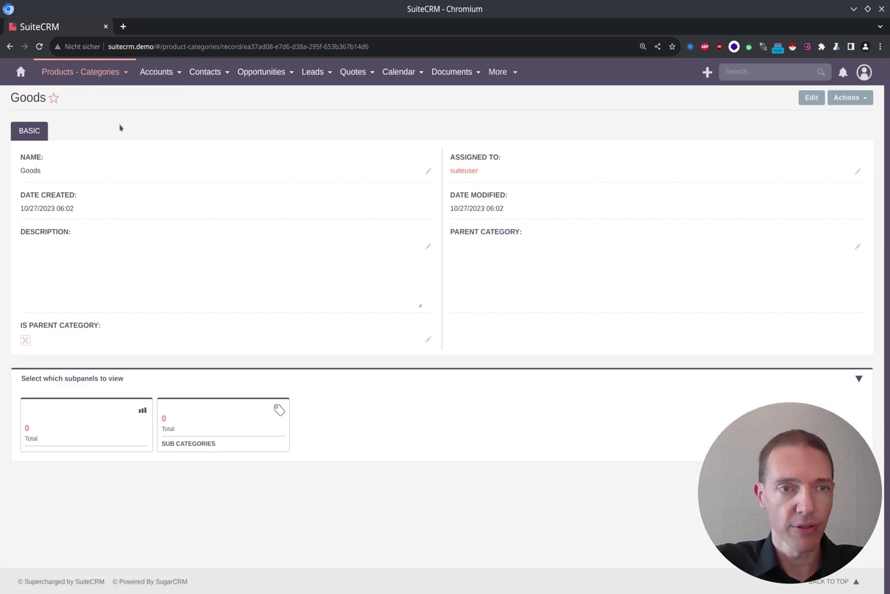
- Create and save a product category named Bags with Goods as its parent category
mouse_move(83, 75)
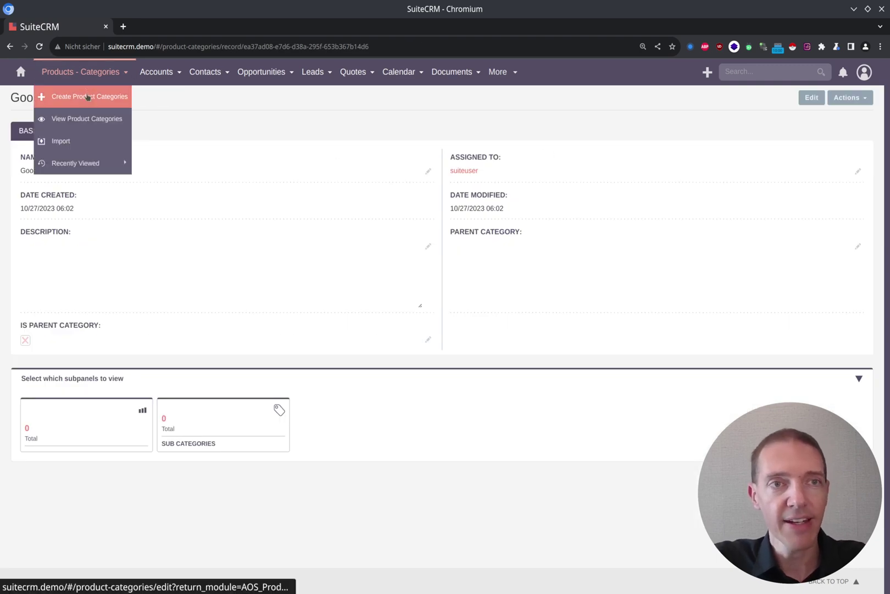
click(88, 96)
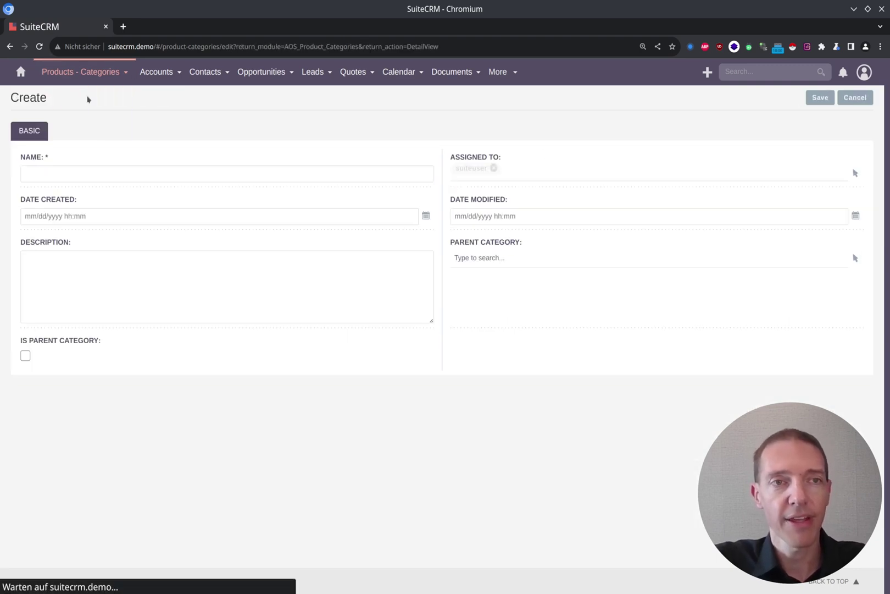
click(66, 170)
text(Bags)
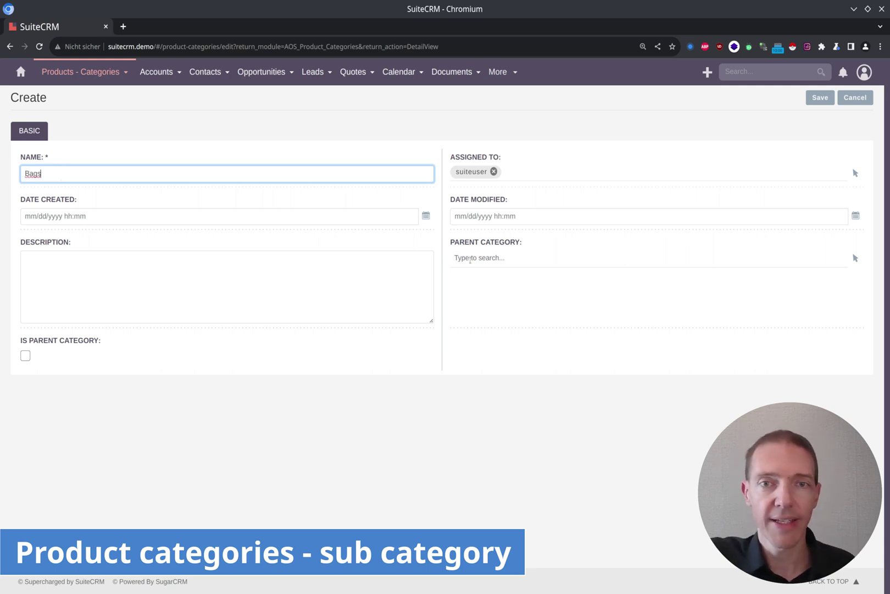
click(498, 256)
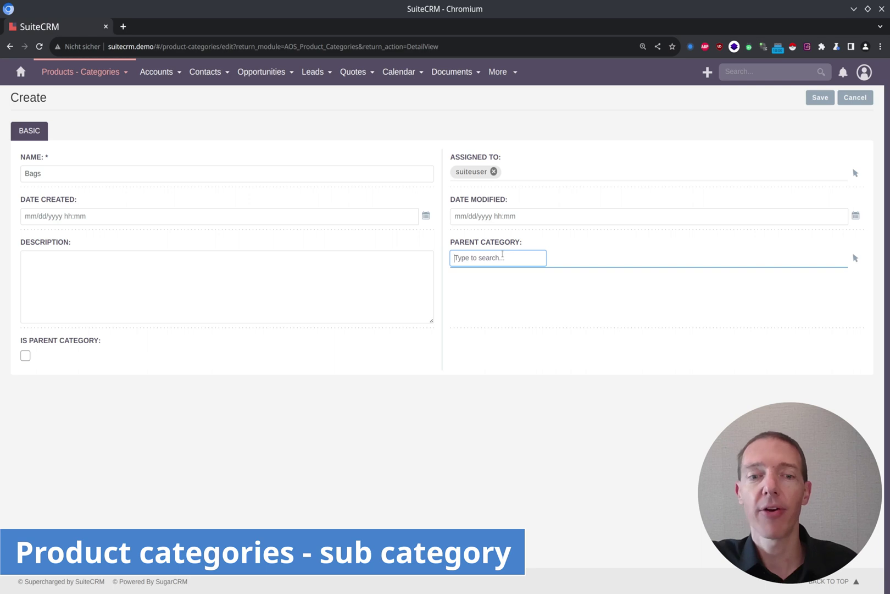
text(go)
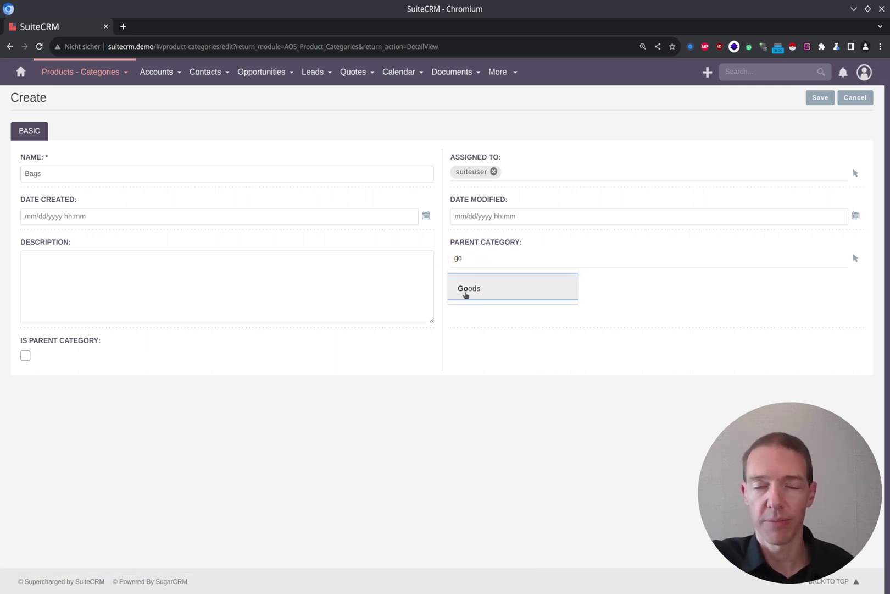
click(466, 292)
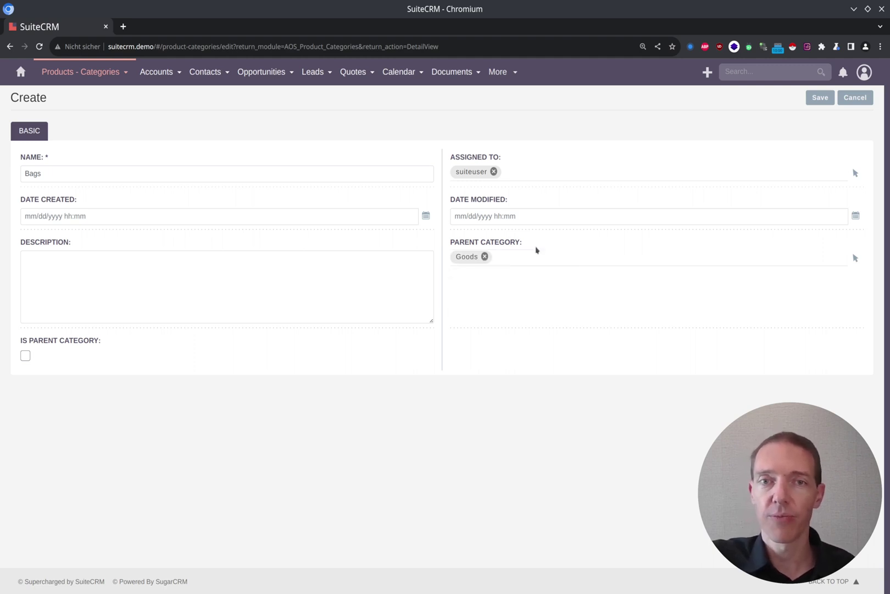
click(830, 99)
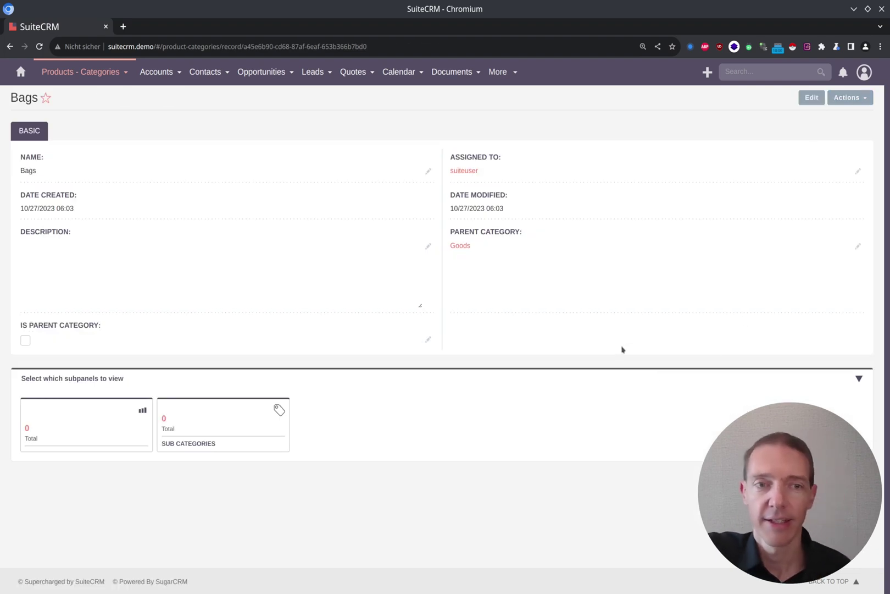
- View the sub categories of the Goods parent category and return to the product category list
click(458, 247)
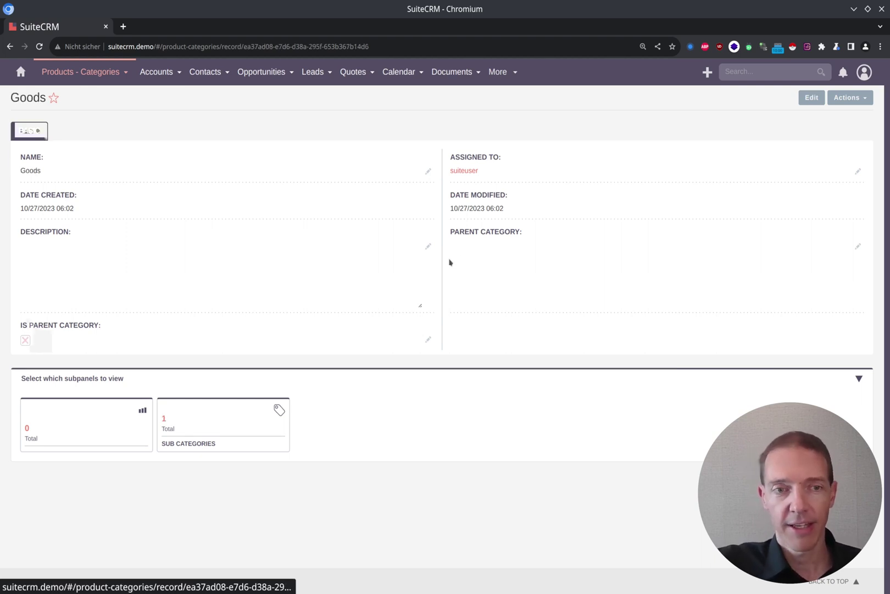
click(177, 426)
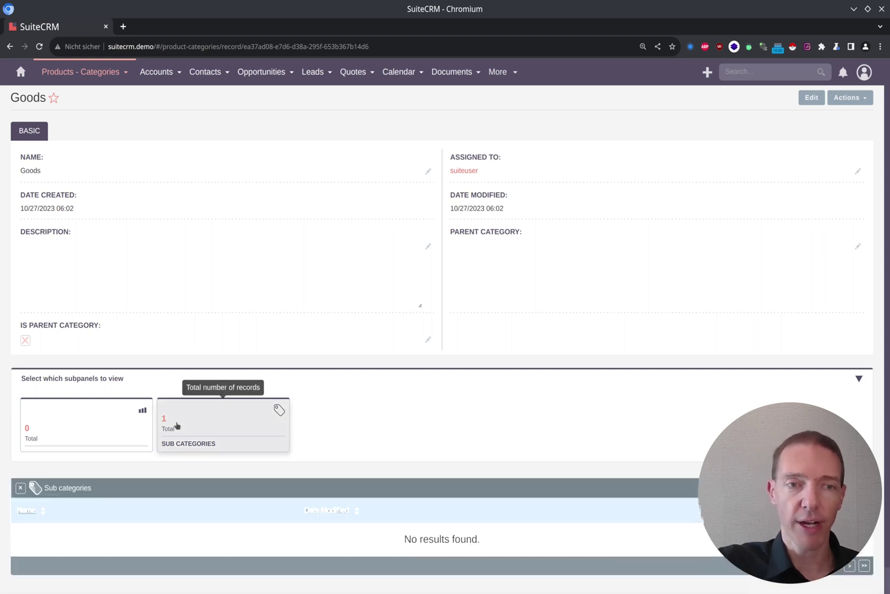
scroll(441, 400, down, 1)
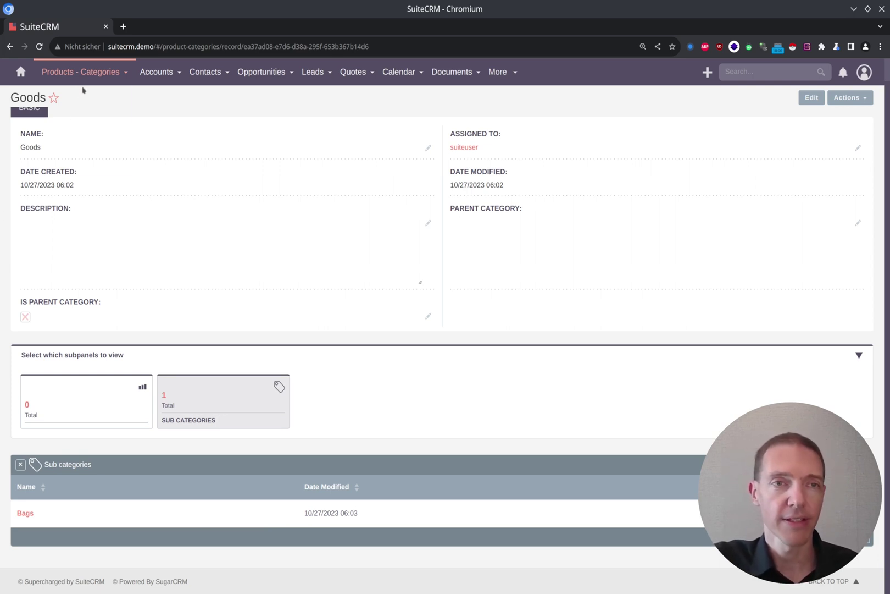
click(99, 76)
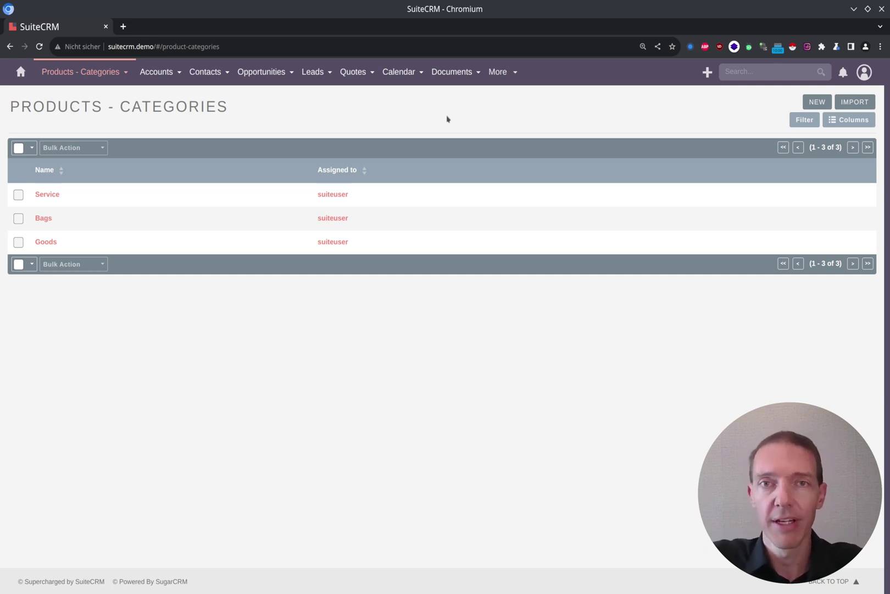
- Start a new record in the Products module and name the product Design hour
mouse_move(515, 77)
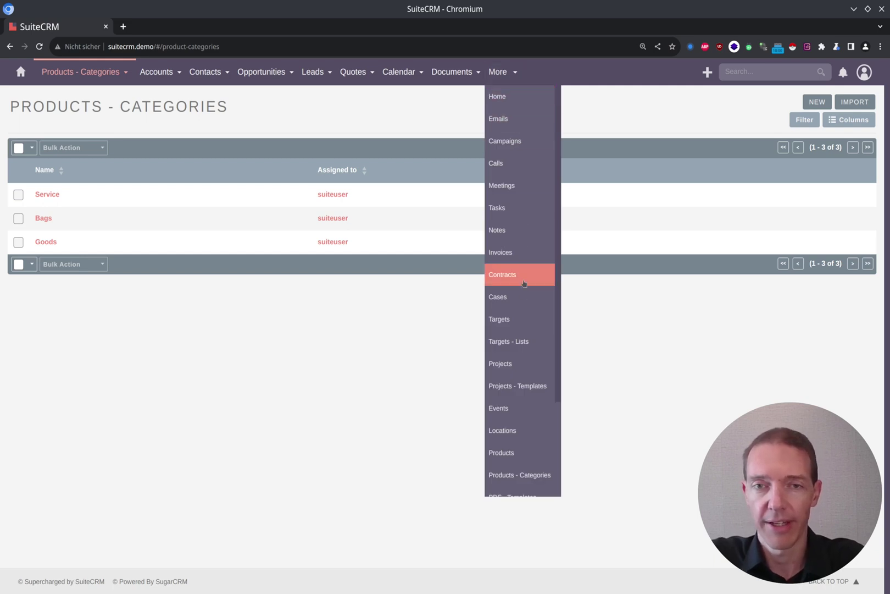
scroll(523, 368, down, 3)
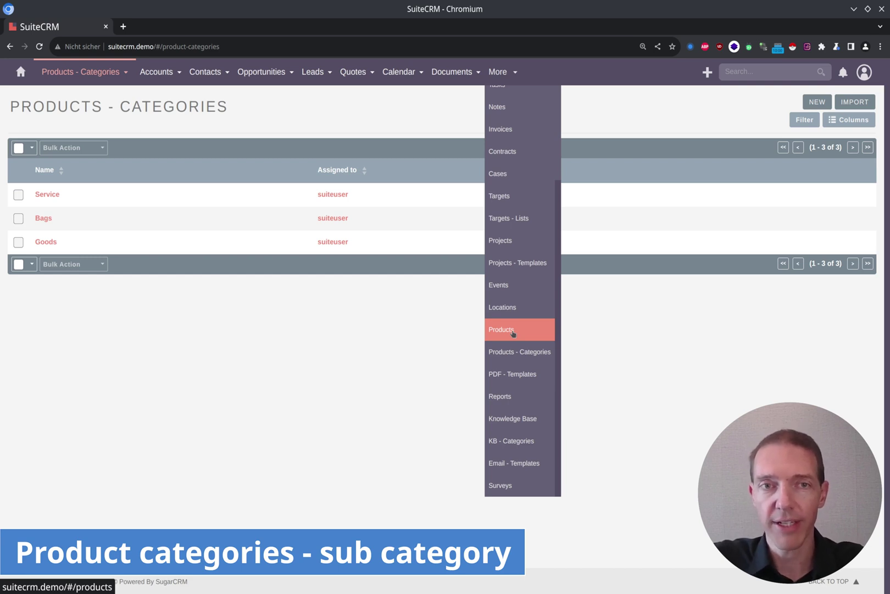
click(512, 331)
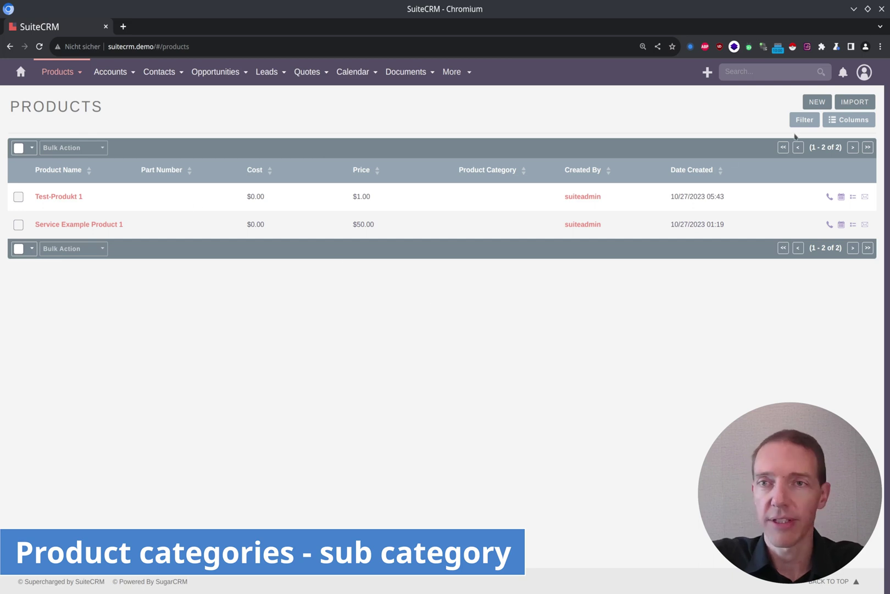
click(823, 104)
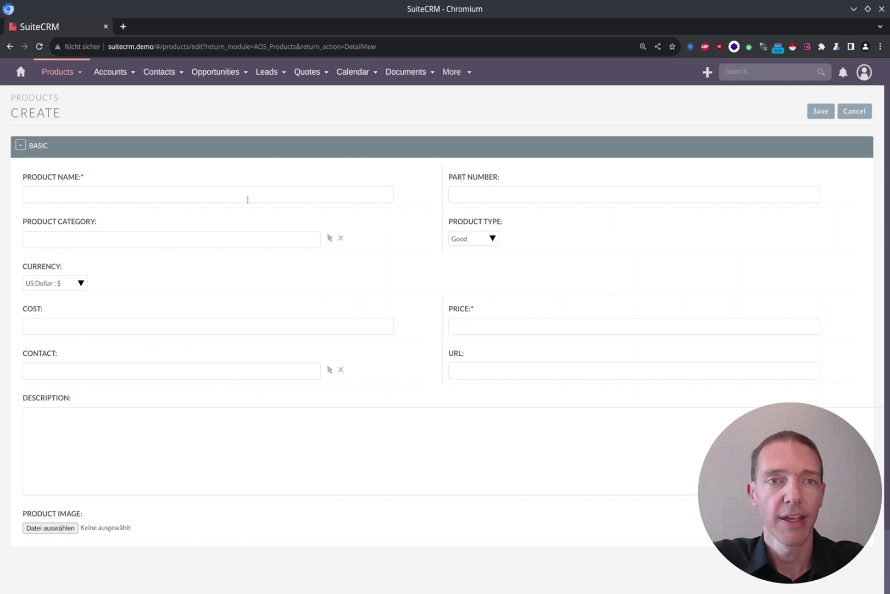
click(246, 200)
text(S)
key(BackSpace)
text(Design hour)
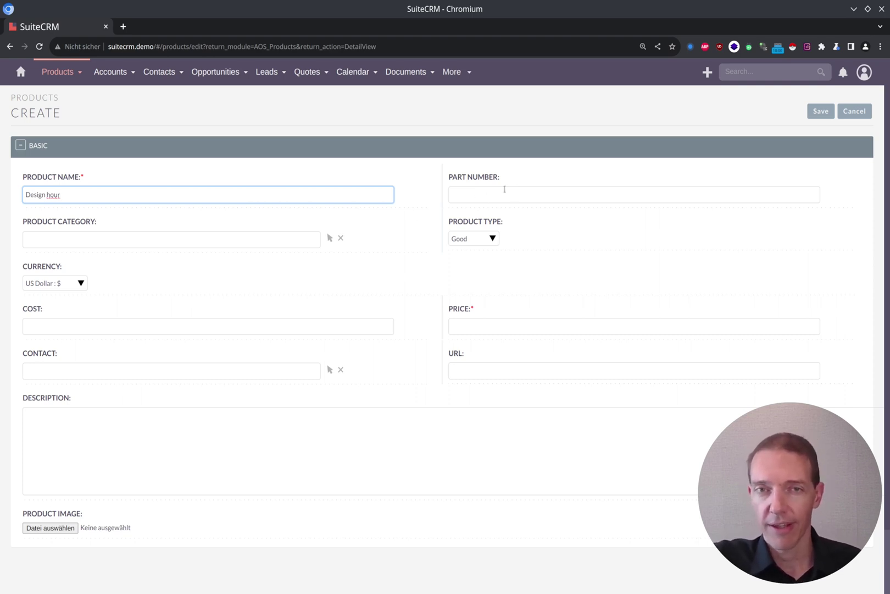
- Assign the Design hour product to the Service category and set its product type to Service
click(311, 241)
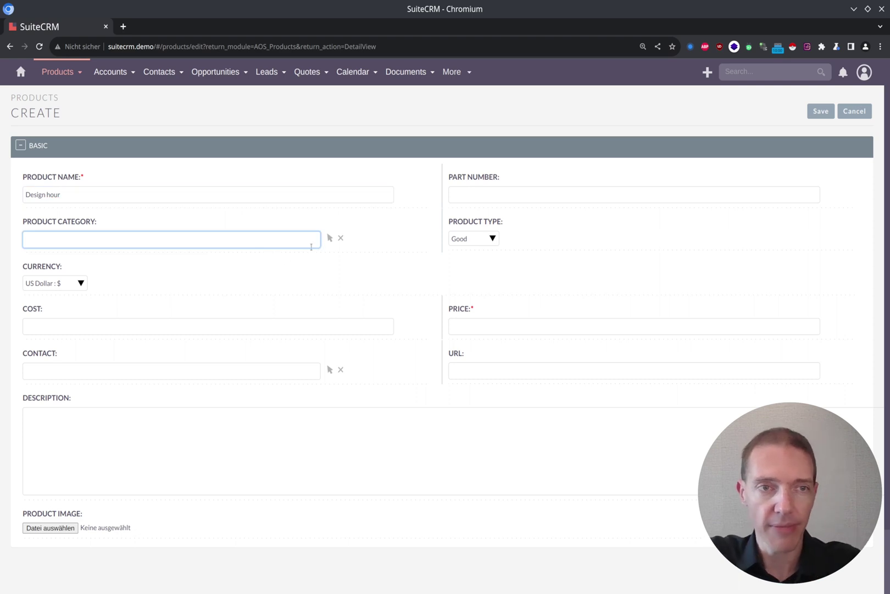
text(Service)
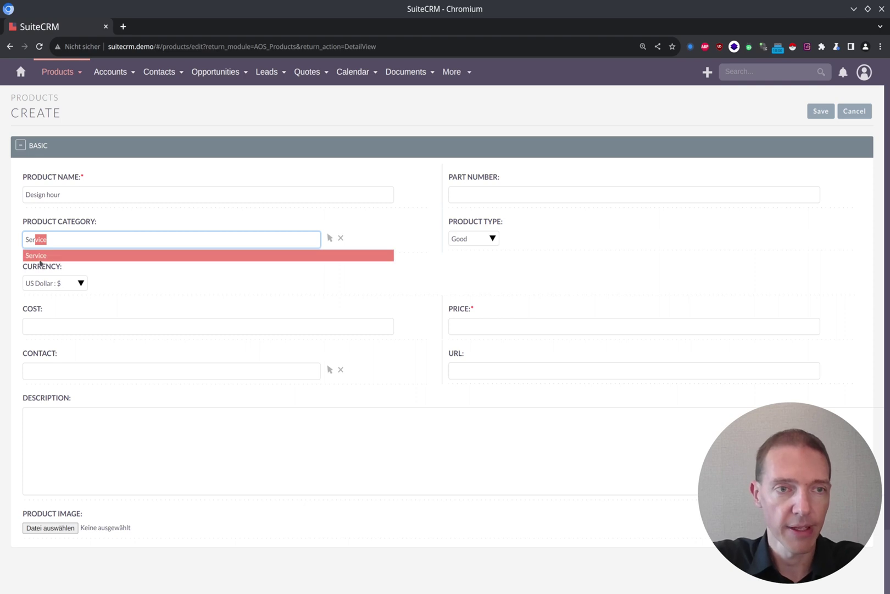
click(40, 260)
click(480, 240)
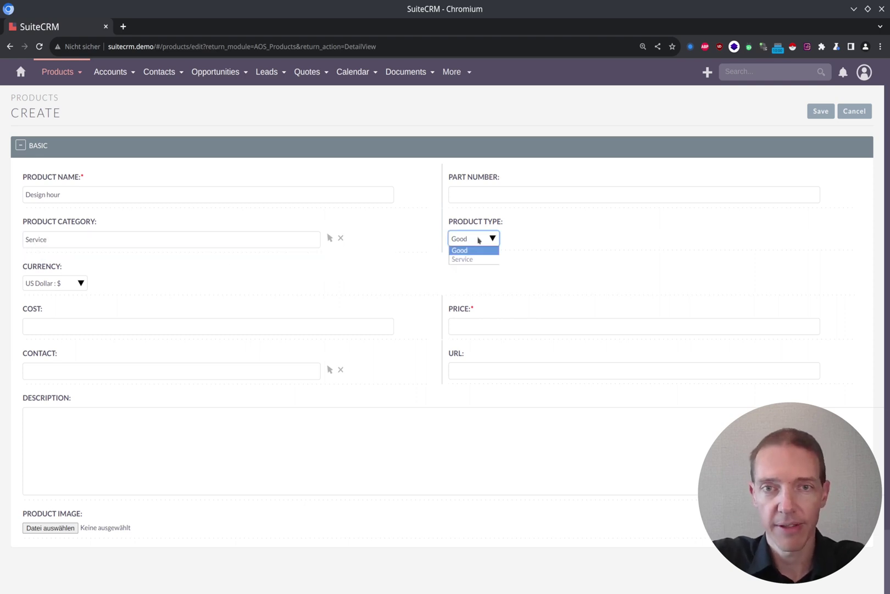
click(486, 258)
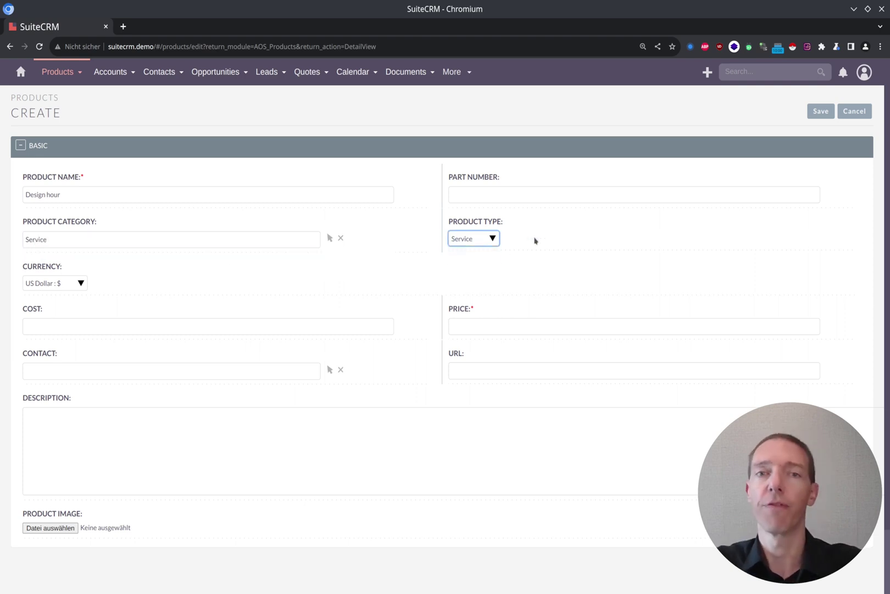
click(486, 240)
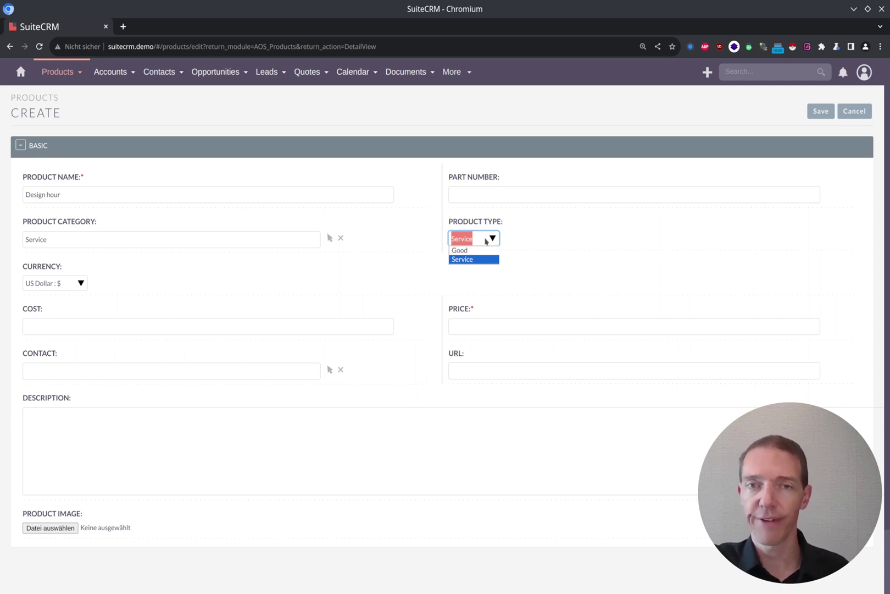
click(533, 244)
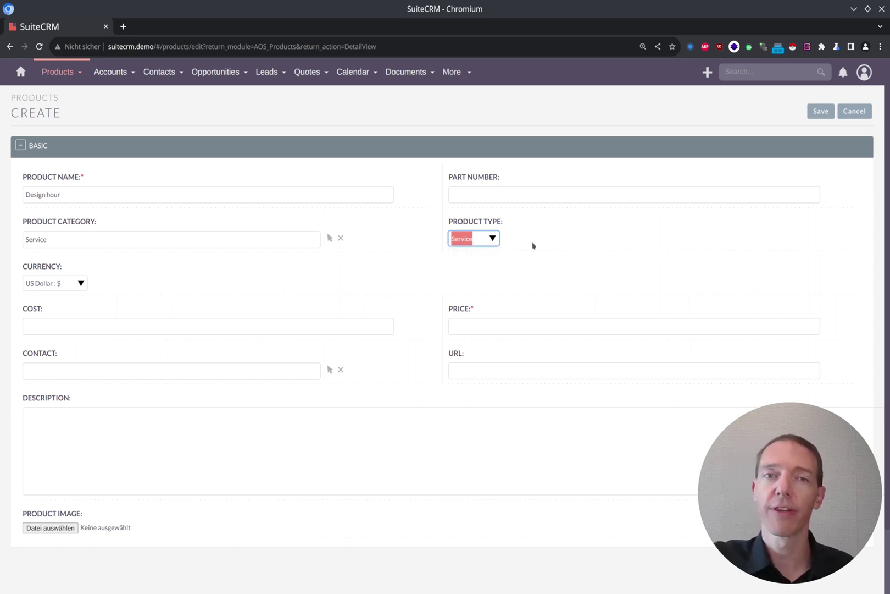
- Set the Design hour product's currency to Euro and its price to 10.00
click(520, 323)
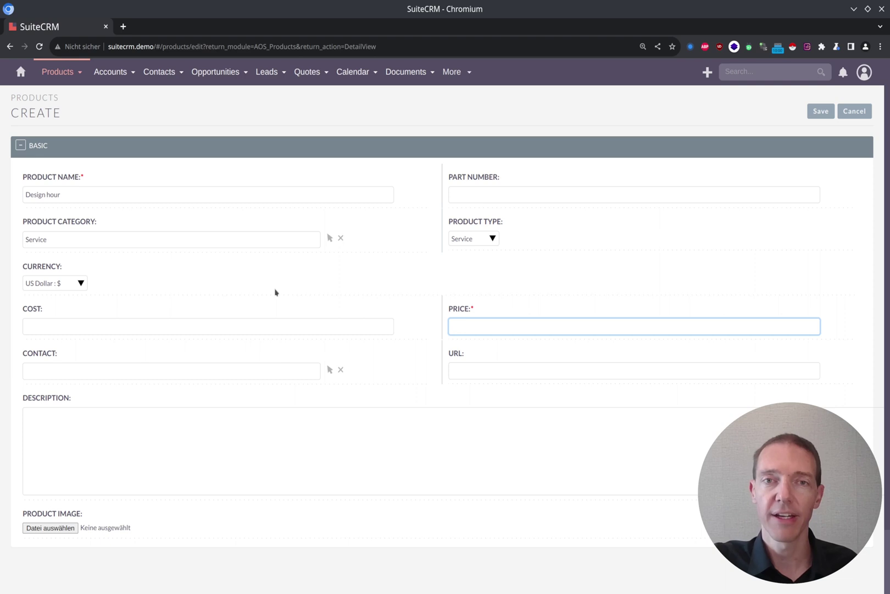
click(81, 283)
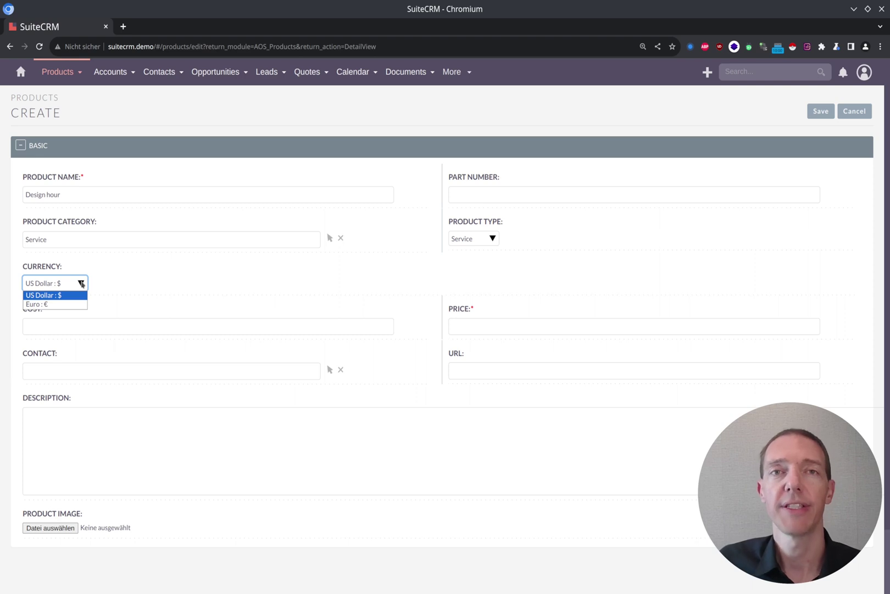
click(61, 306)
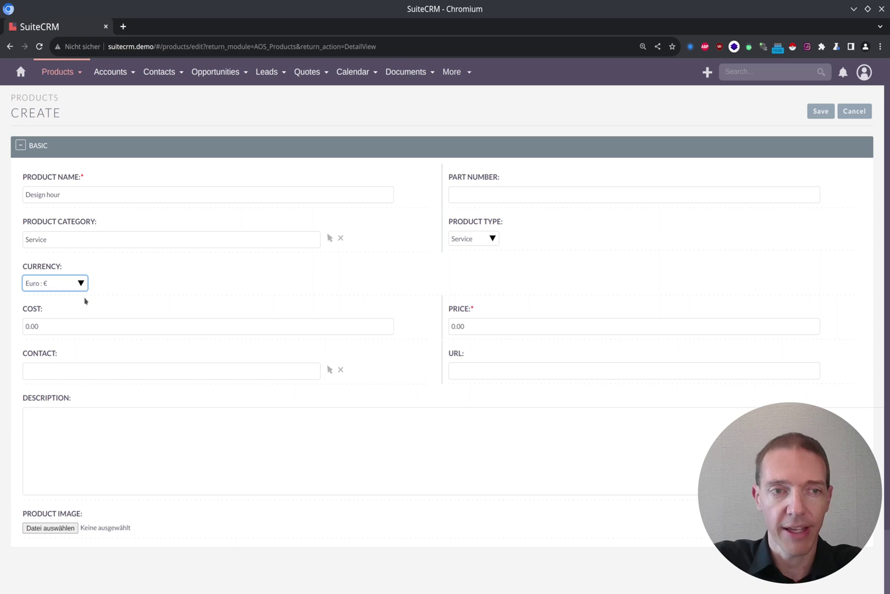
click(451, 327)
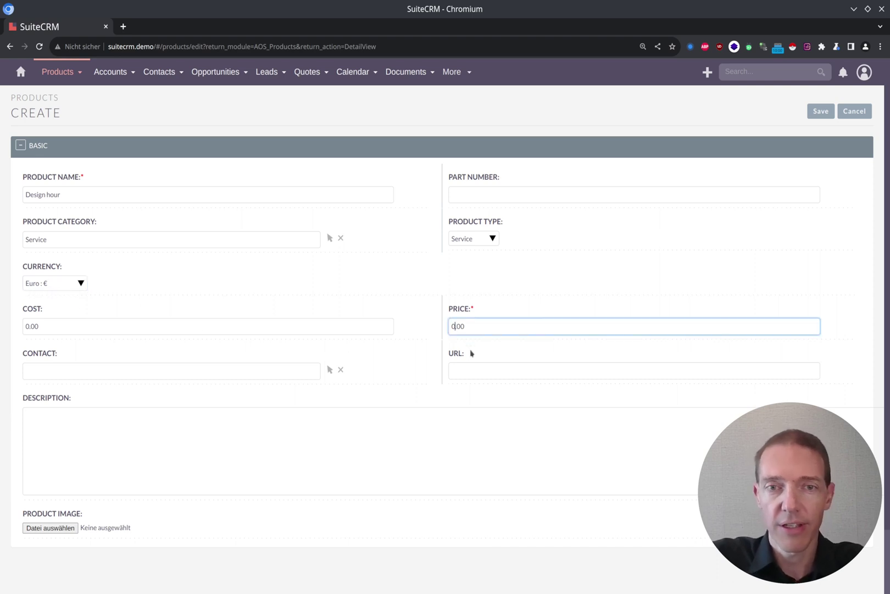
key(shift+Right)
text(10)
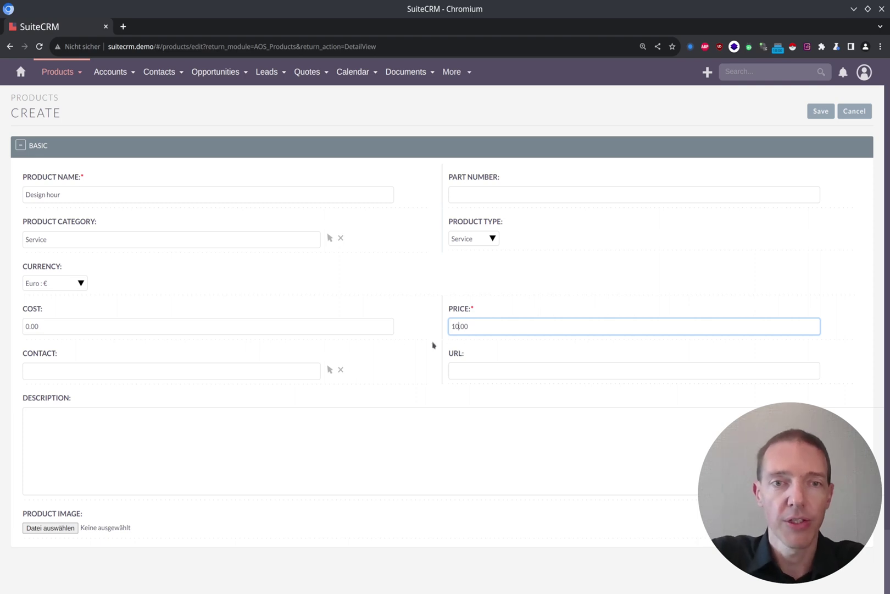
- Look through the contacts available for the product's Contact field and close the selection without choosing one
click(107, 318)
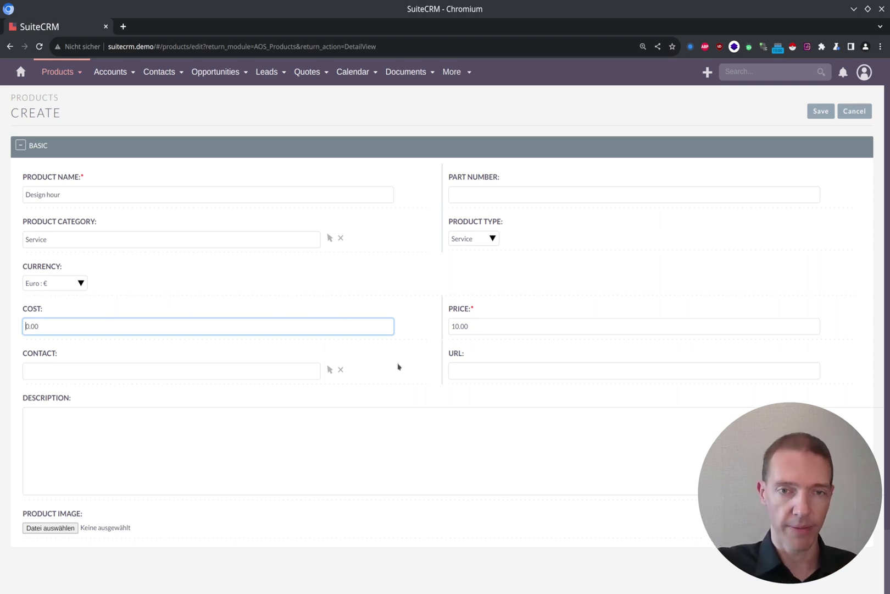
scroll(406, 352, down, 1)
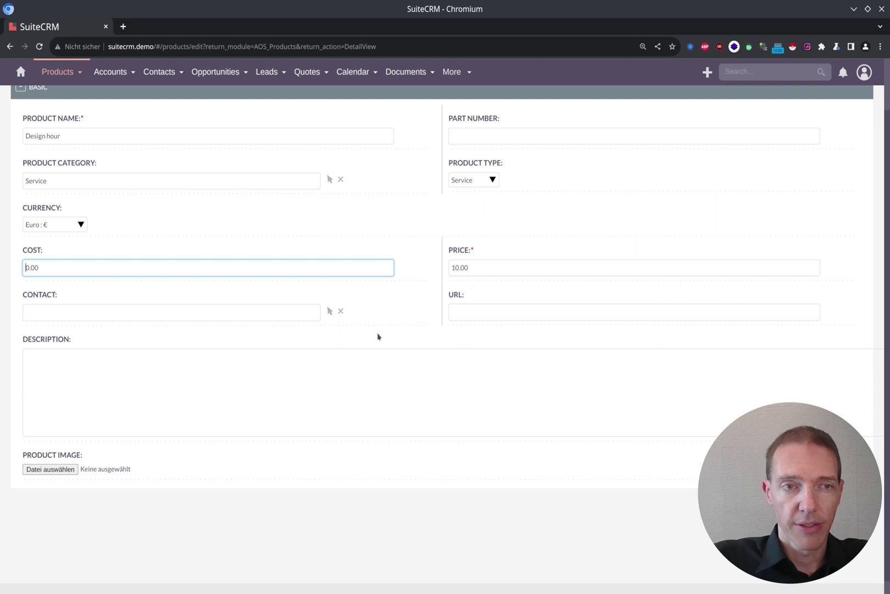
click(329, 312)
scroll(280, 278, down, 6)
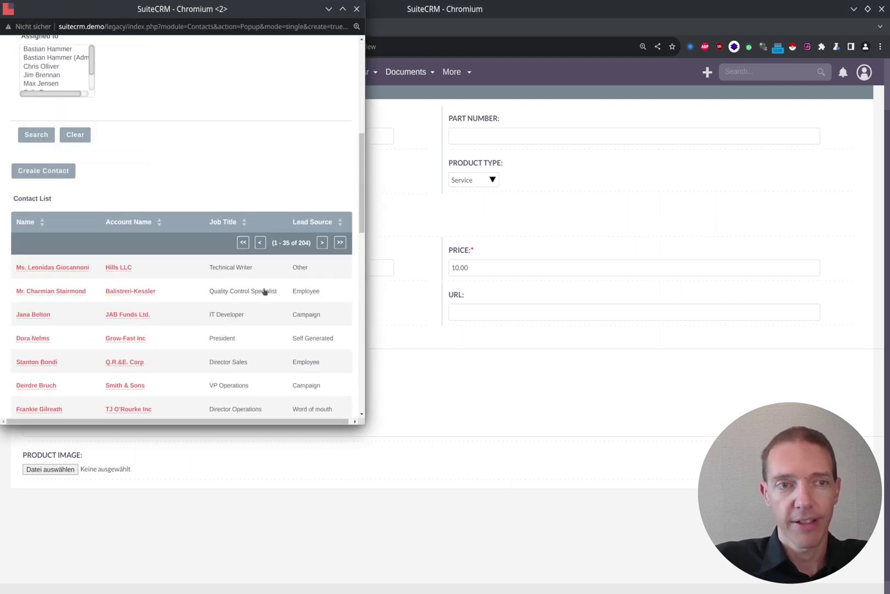
click(357, 9)
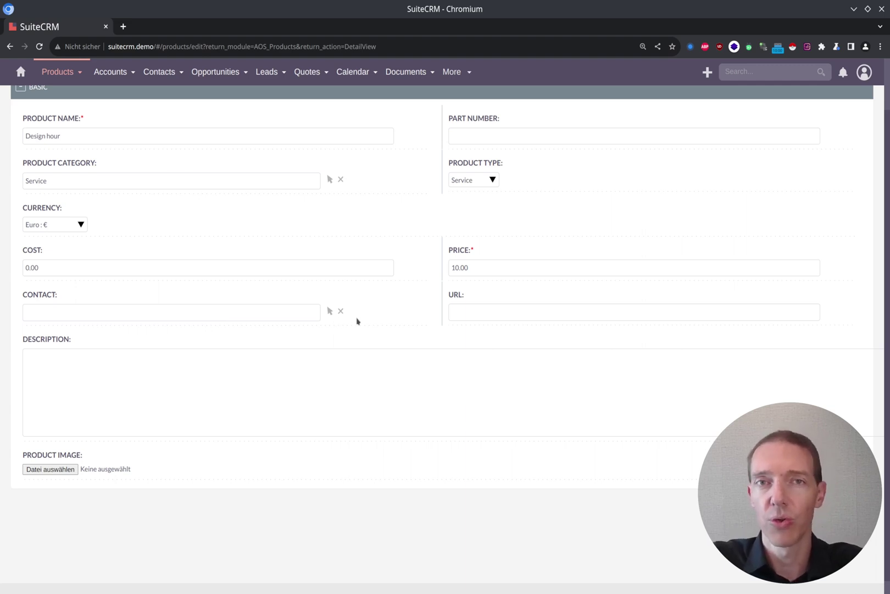
- Save the Design hour product
click(168, 357)
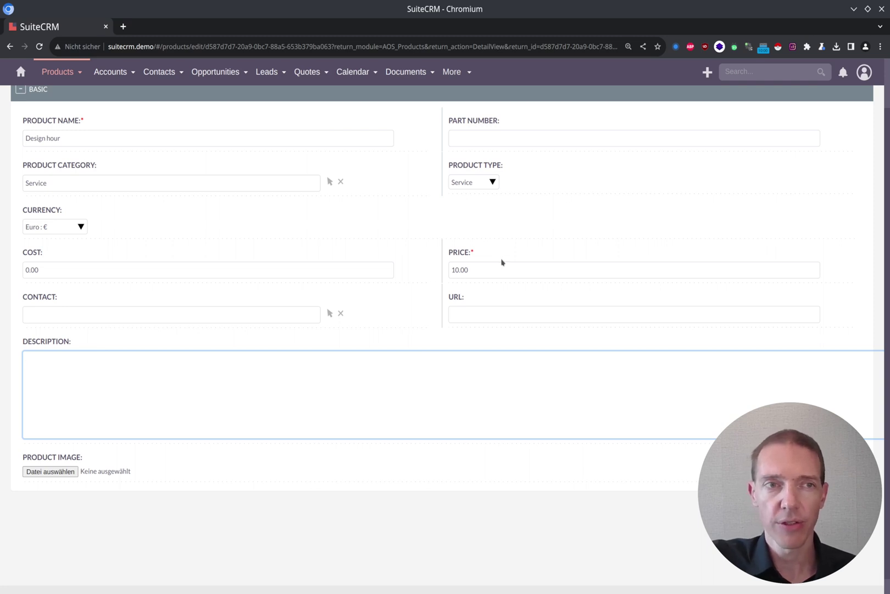
scroll(817, 95, up, 1)
click(750, 111)
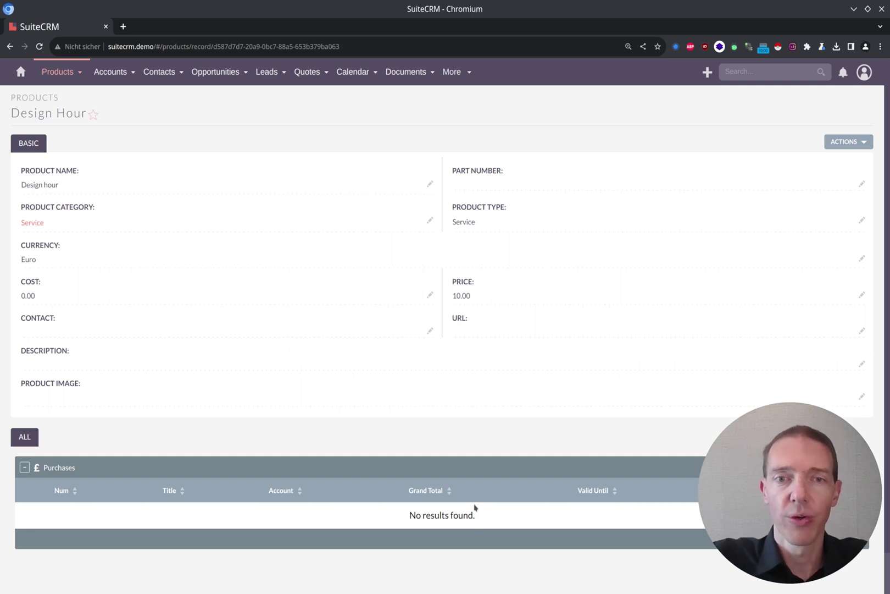
- Open the Service category from the product record and view the products assigned to it
click(40, 226)
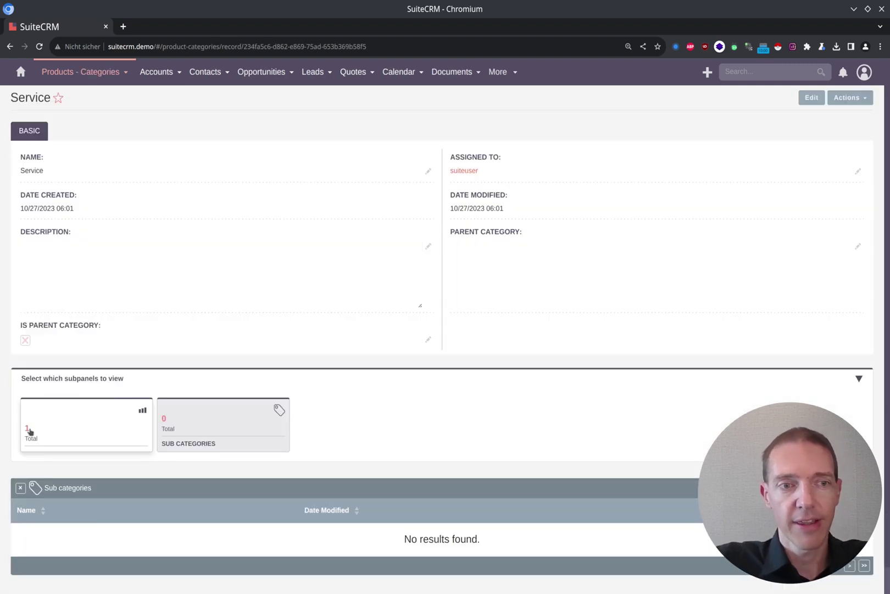
click(31, 432)
scroll(248, 358, down, 3)
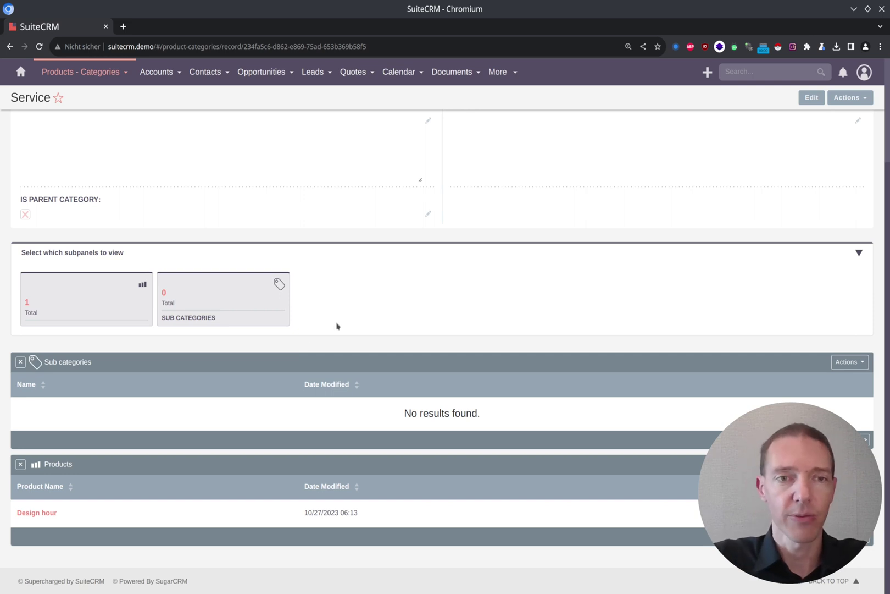
scroll(351, 412, up, 2)
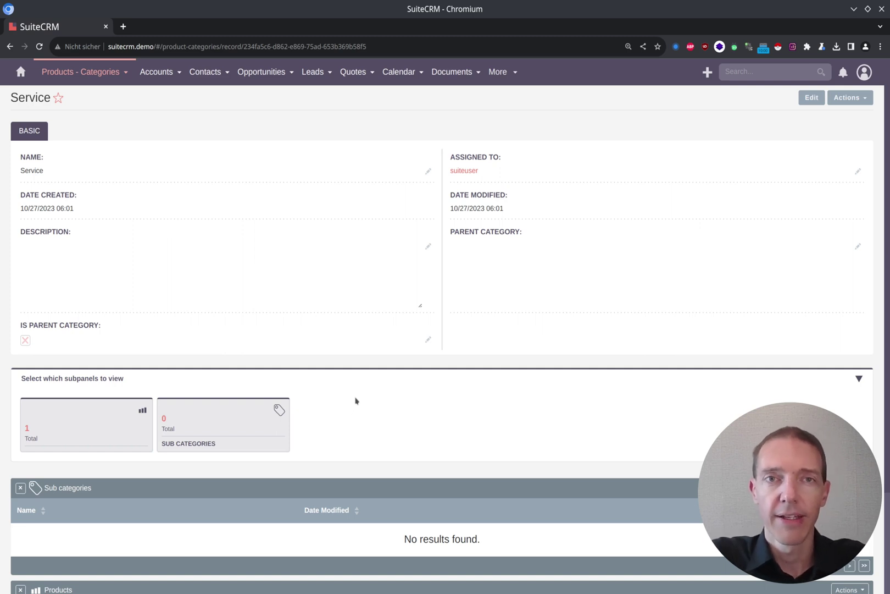
- Start another new record in the Products module and name the product Bag
mouse_move(508, 80)
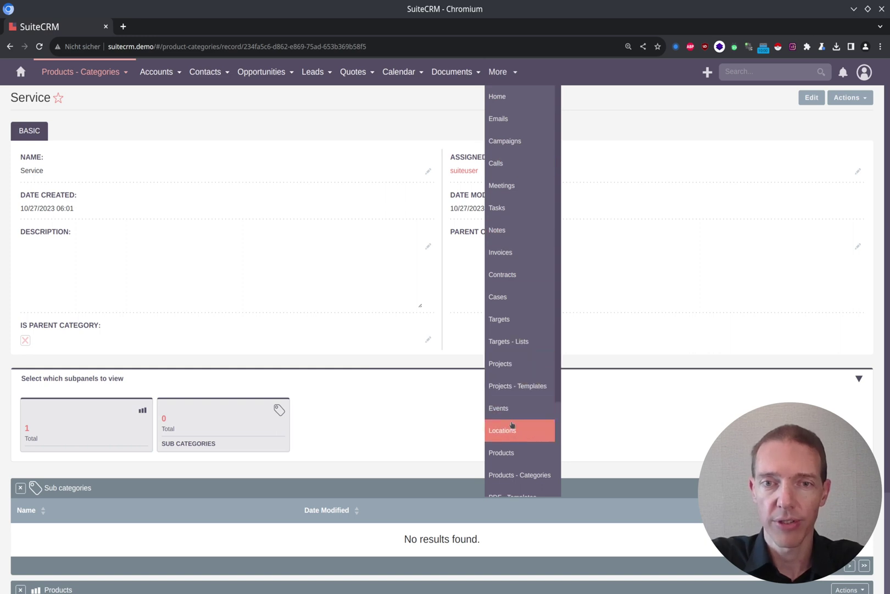
scroll(515, 385, down, 3)
click(514, 334)
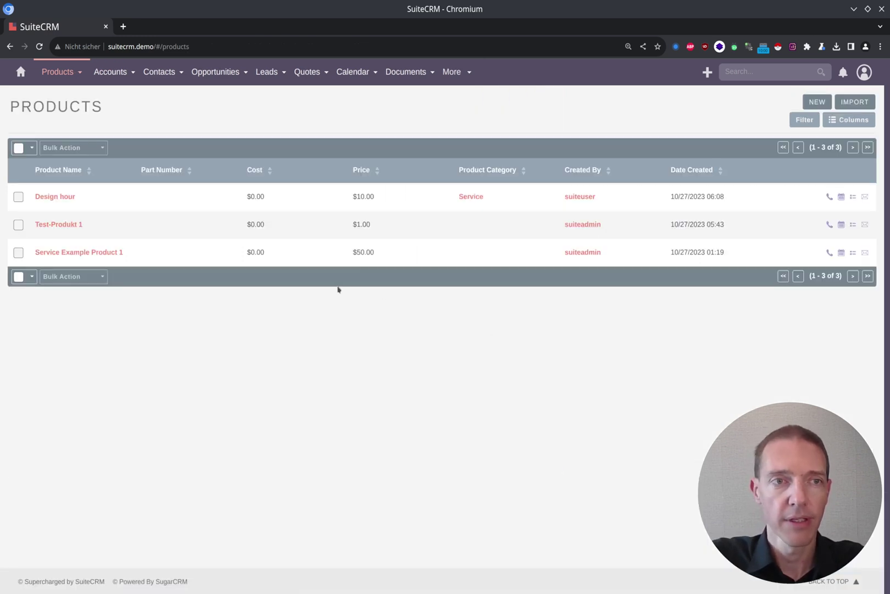
click(817, 102)
click(91, 195)
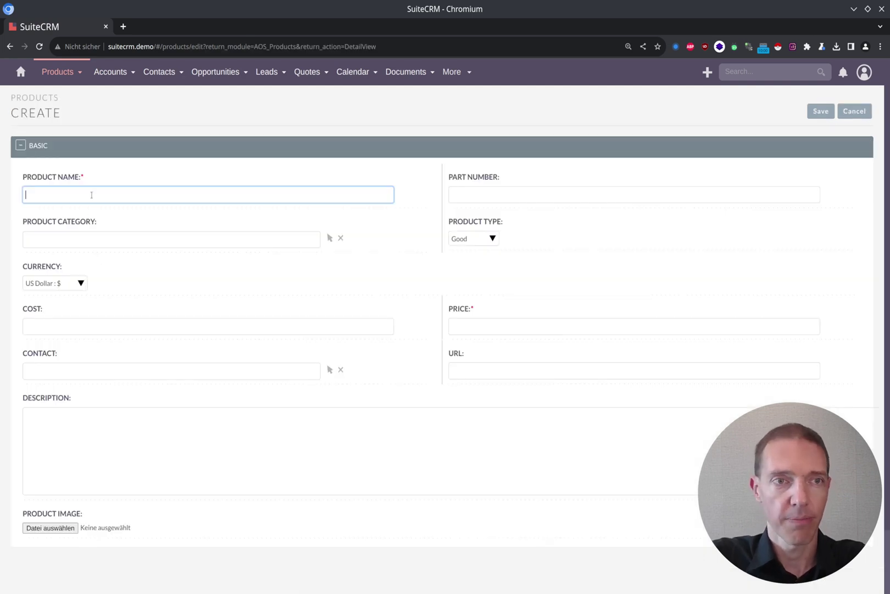
text(Bag)
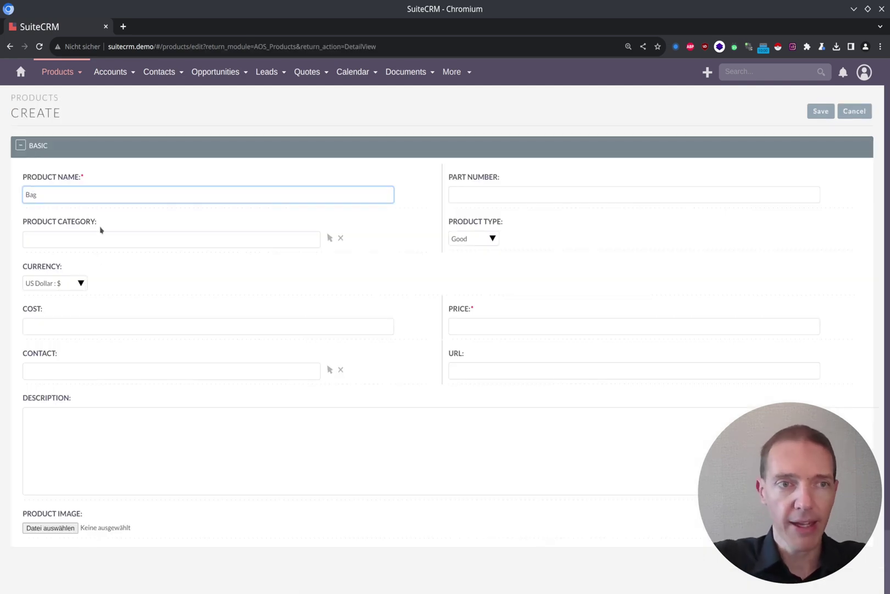
- Assign the Bag product to the Bags category and set its currency to Euro
click(288, 238)
text(Ba)
click(57, 257)
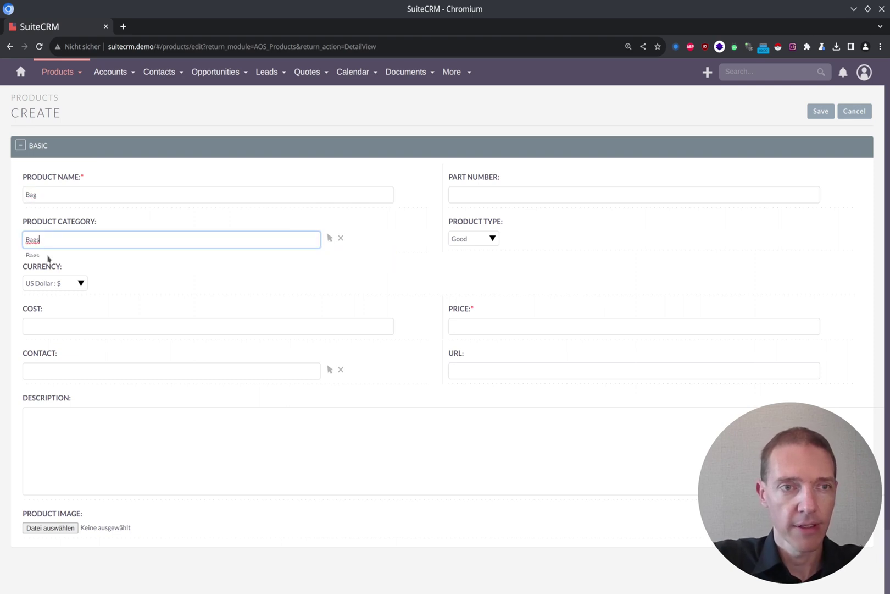
click(83, 285)
click(77, 303)
- Set the Bag product's cost to 5.00 and its price to 10.00
click(453, 326)
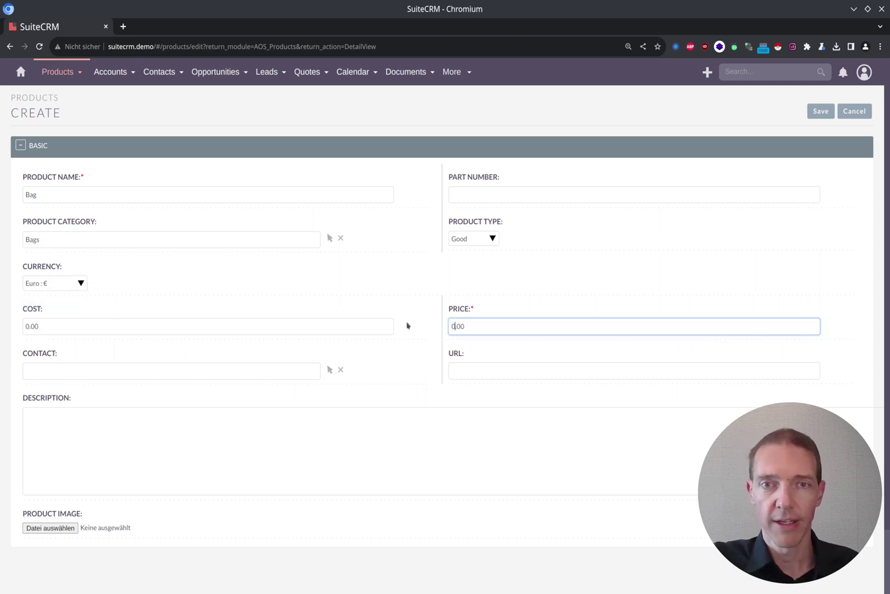
click(36, 330)
key(Home)
key(shift+Right)
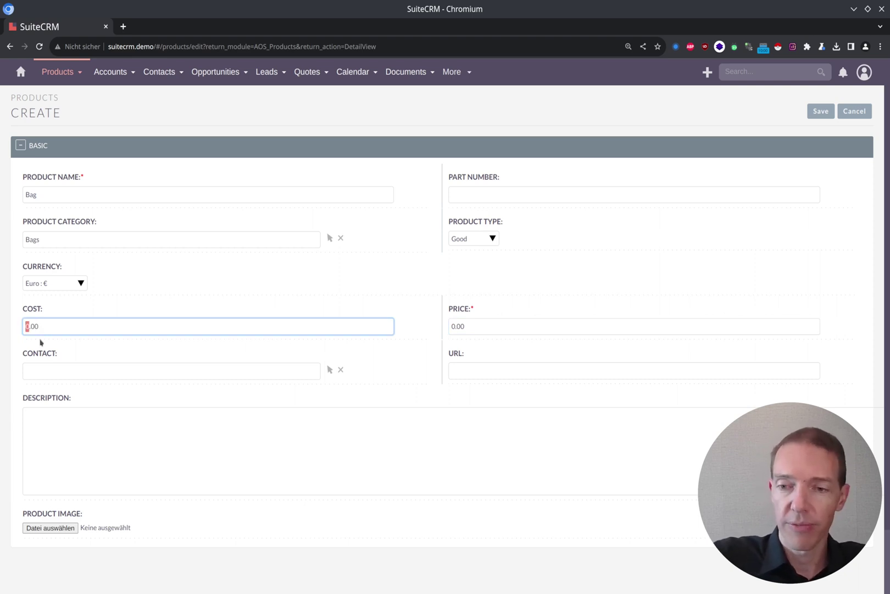
text(5)
key(Tab)
key(Home)
key(shift+Right)
text(10)
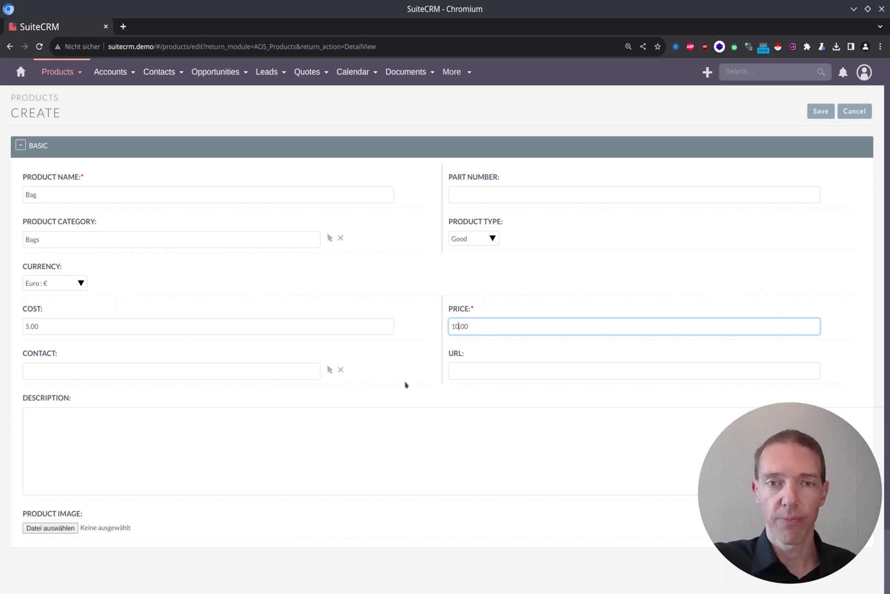
- Save the Bag product with the part number, contact and URL left empty
click(487, 369)
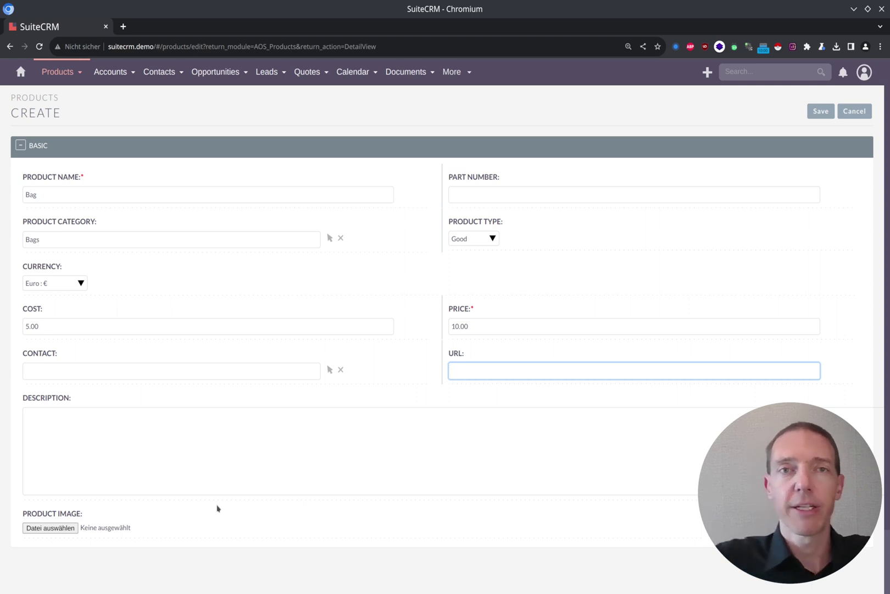
click(537, 267)
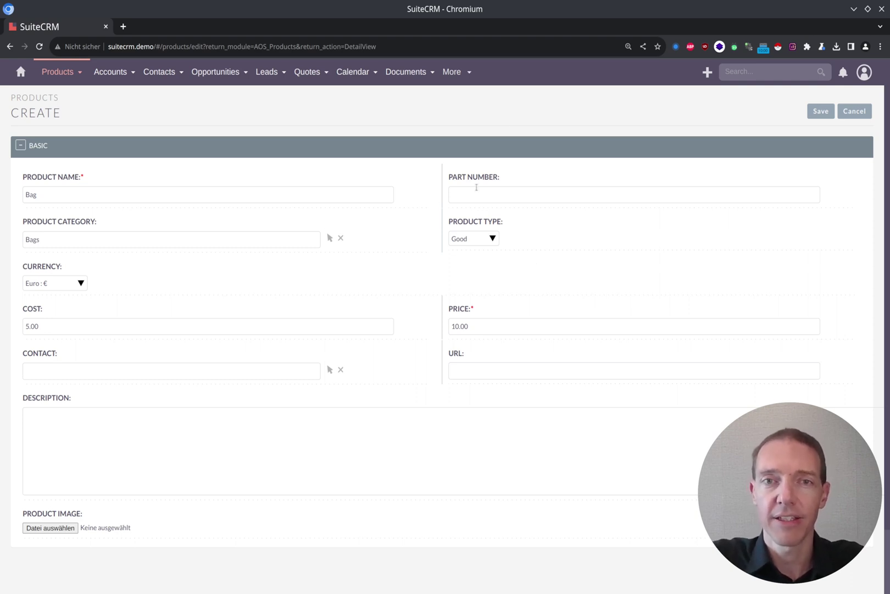
click(825, 112)
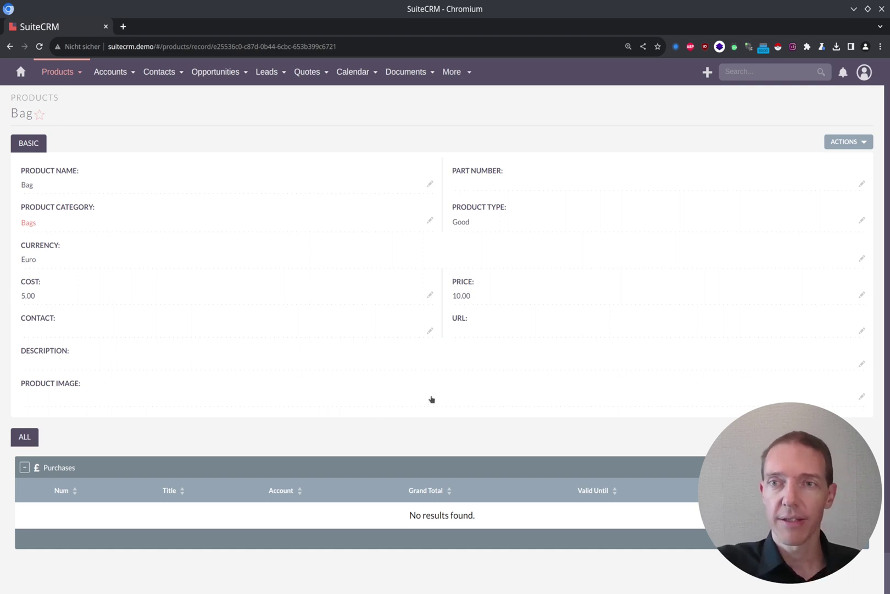
- Return to the product list and open the Design hour product record
click(50, 76)
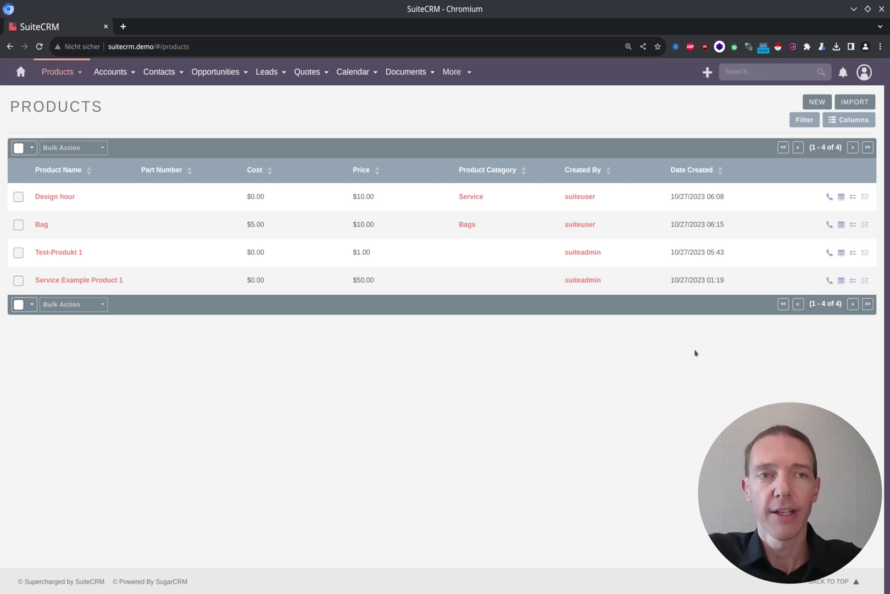
click(43, 200)
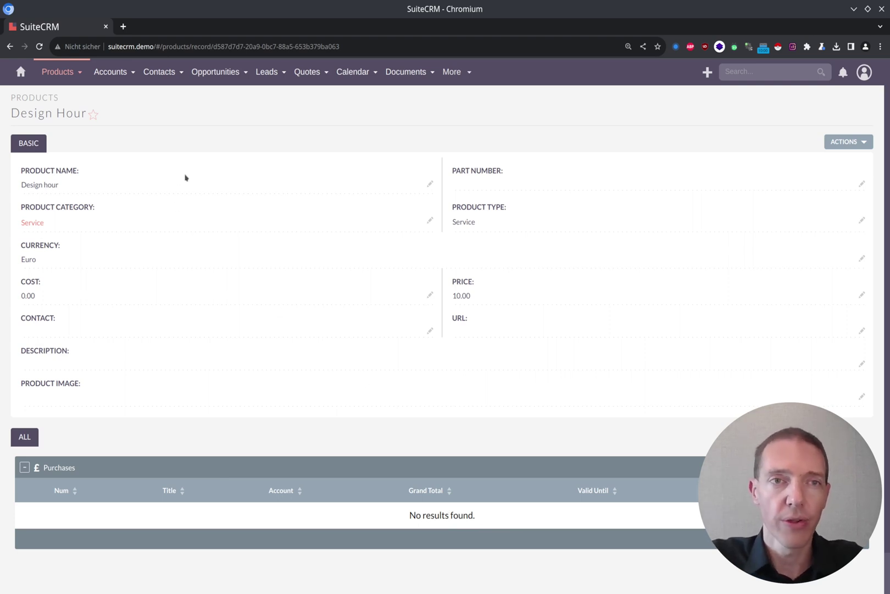
- Start a new quote in a separate browser tab and title it Design Quote
mouse_move(307, 72)
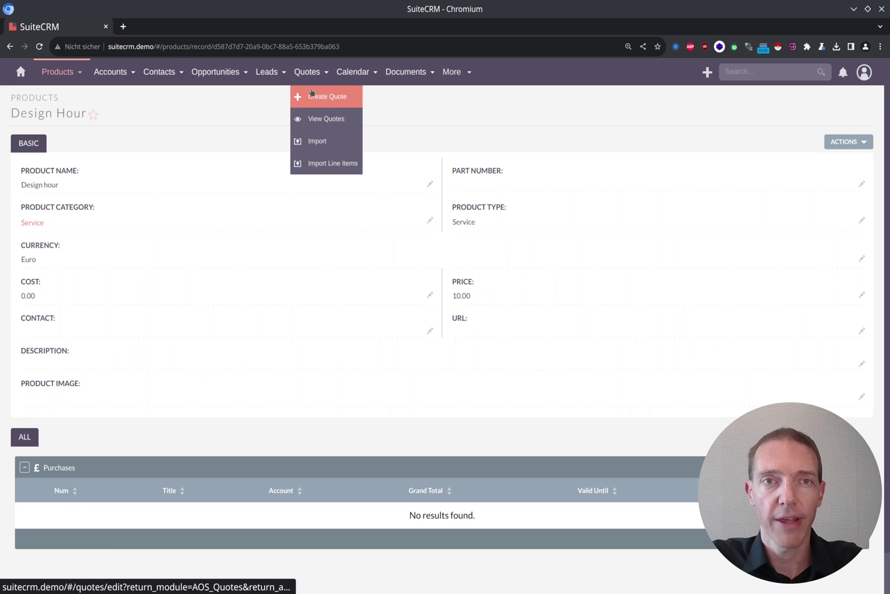
middle_click(316, 97)
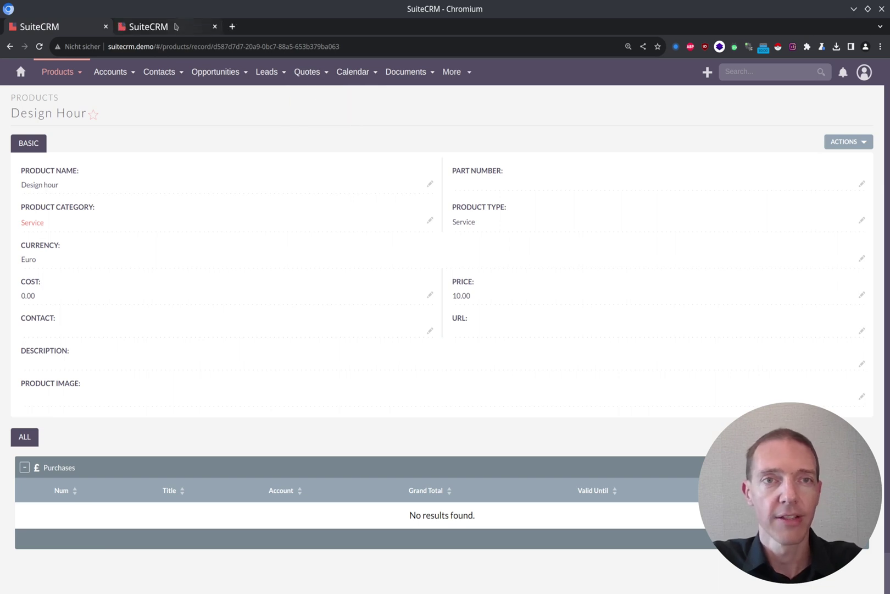
key(ctrl+Tab)
click(72, 199)
text(Desi)
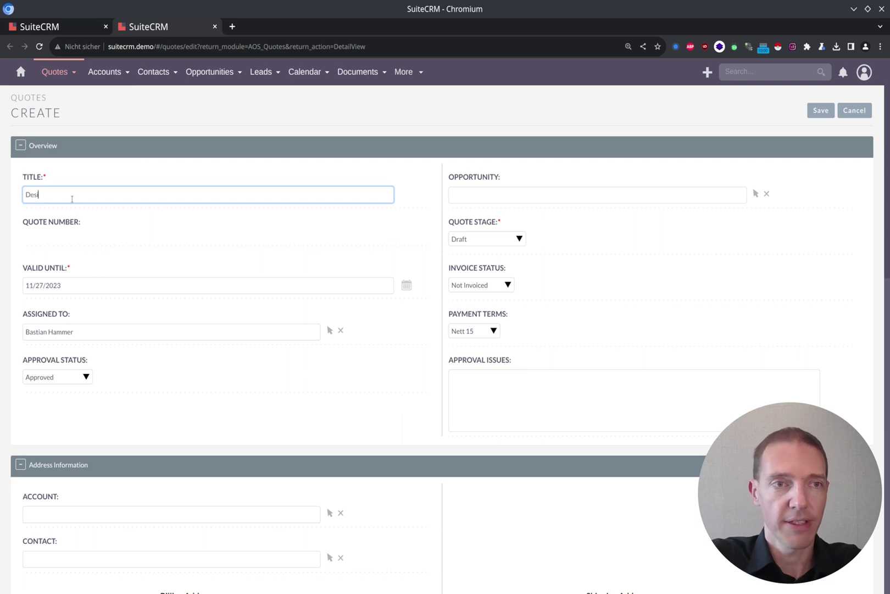
text(gn Quote)
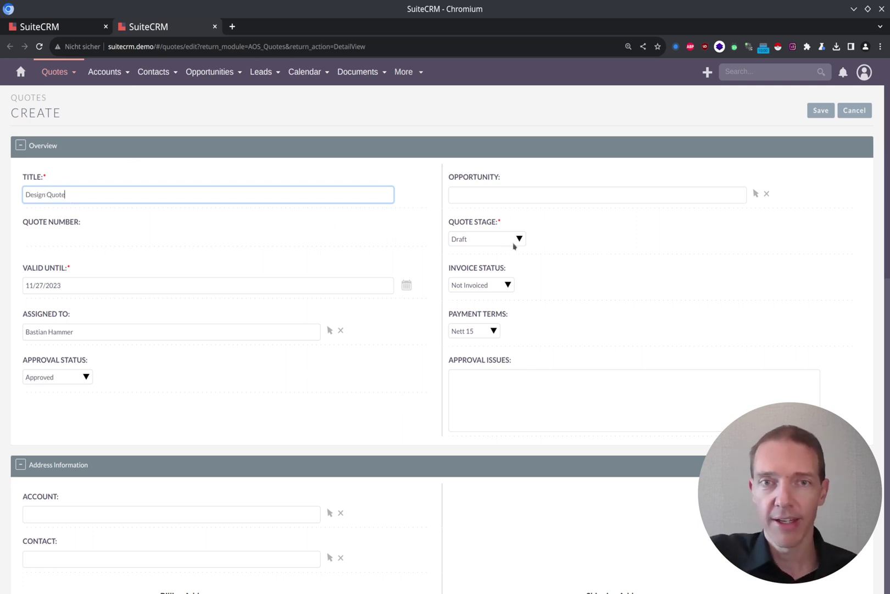
- Set the quote stage to Closed Accepted and go to the quote's Line Items section
click(515, 242)
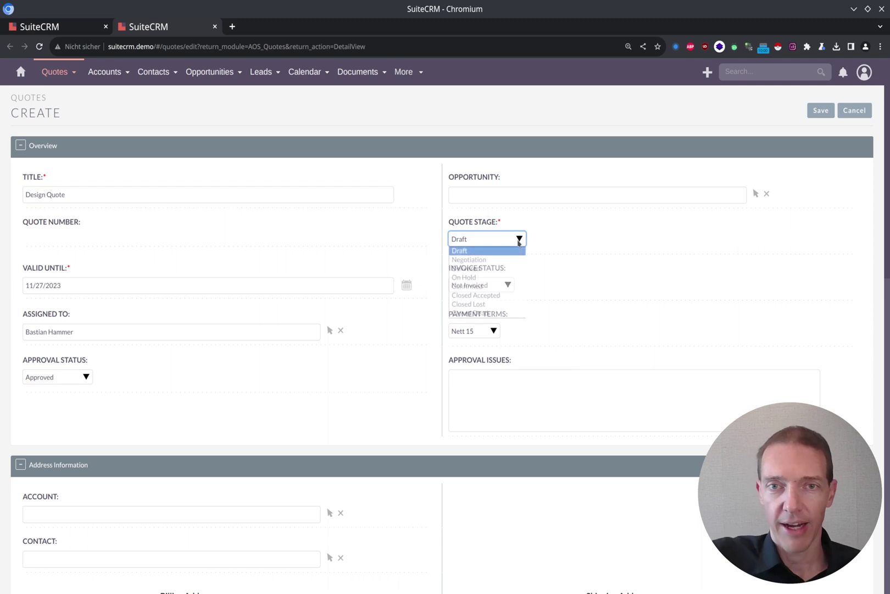
click(496, 295)
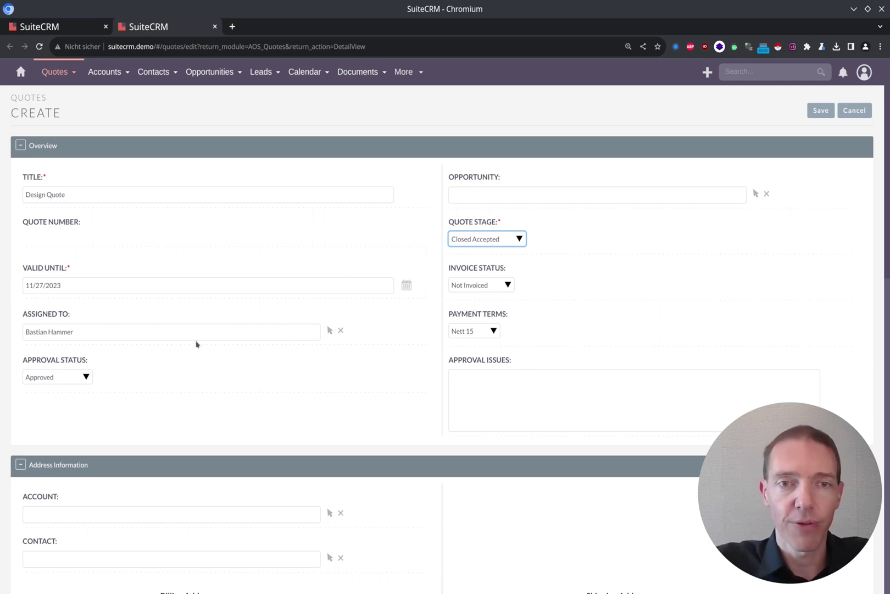
scroll(378, 392, down, 5)
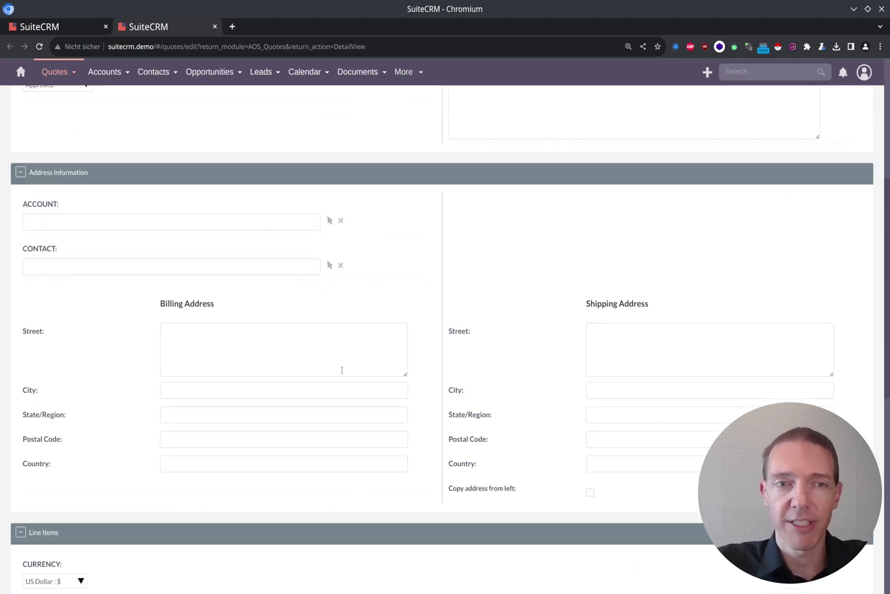
scroll(205, 250, down, 5)
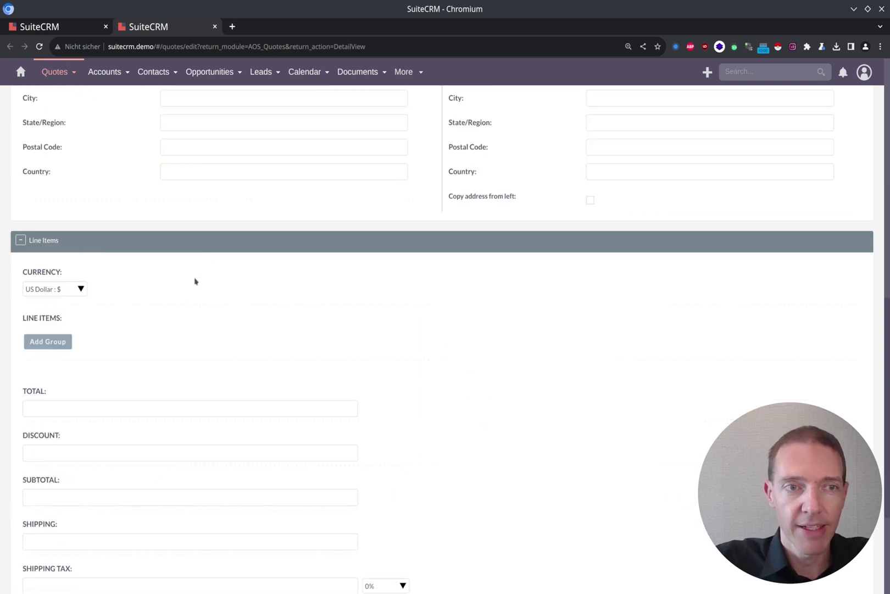
- Add a line item group to the quote with one product line for the Design hour product
click(49, 346)
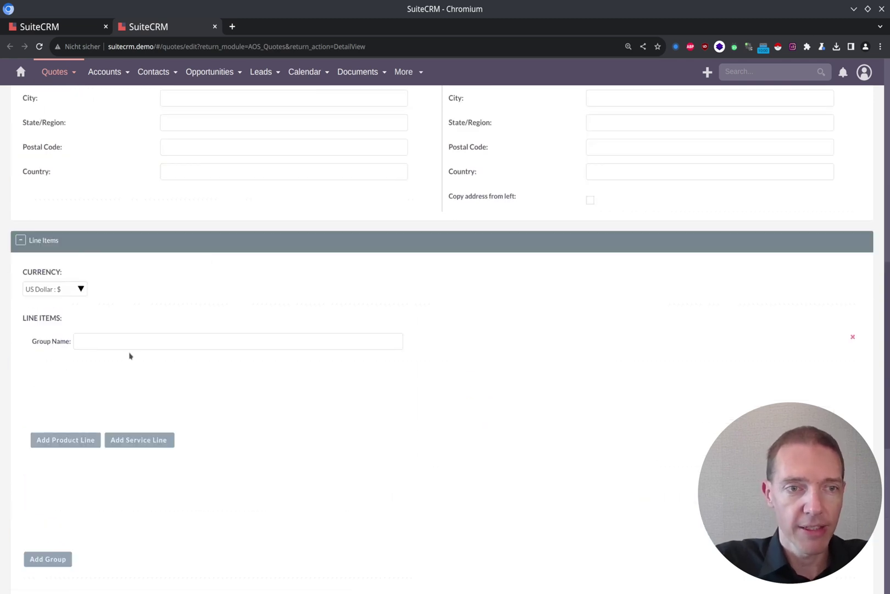
click(86, 440)
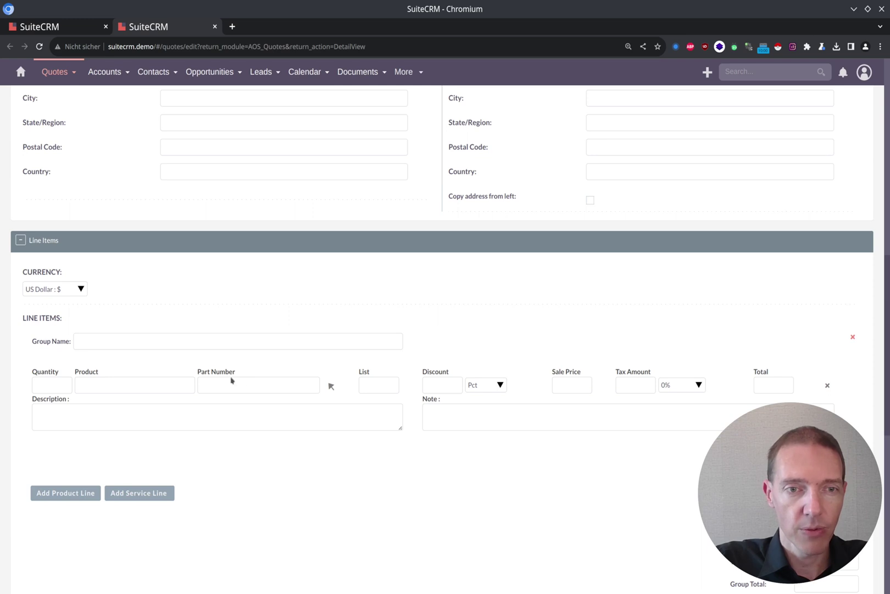
click(130, 387)
text(Design hour)
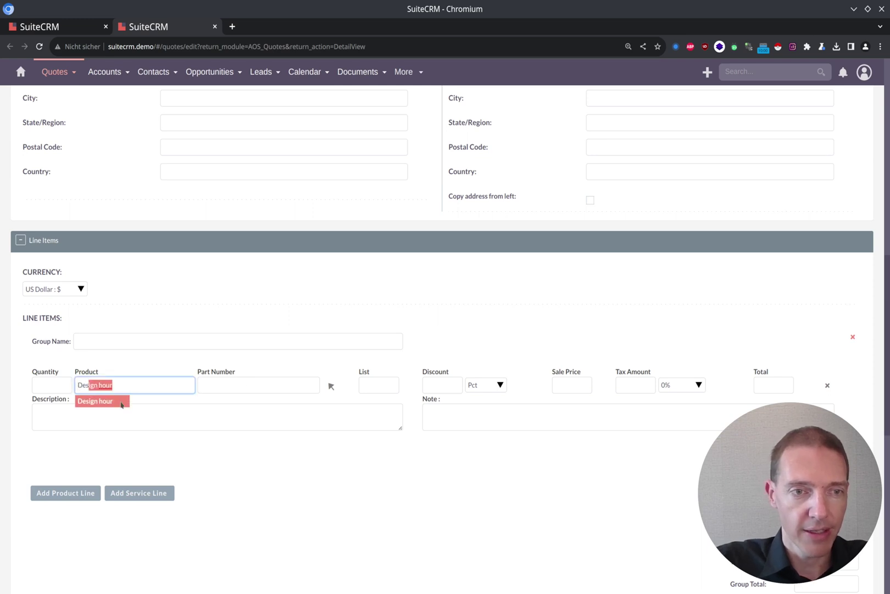
click(115, 402)
scroll(495, 462, down, 5)
scroll(239, 378, down, 3)
- Set the quote's invoice status to Invoiced and save the quote
scroll(398, 336, up, 10)
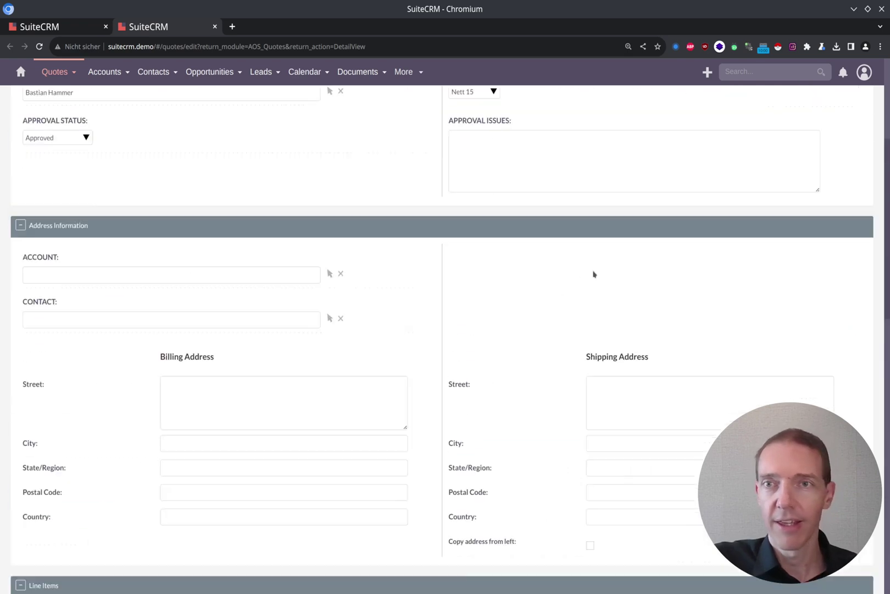
scroll(594, 274, up, 5)
click(466, 289)
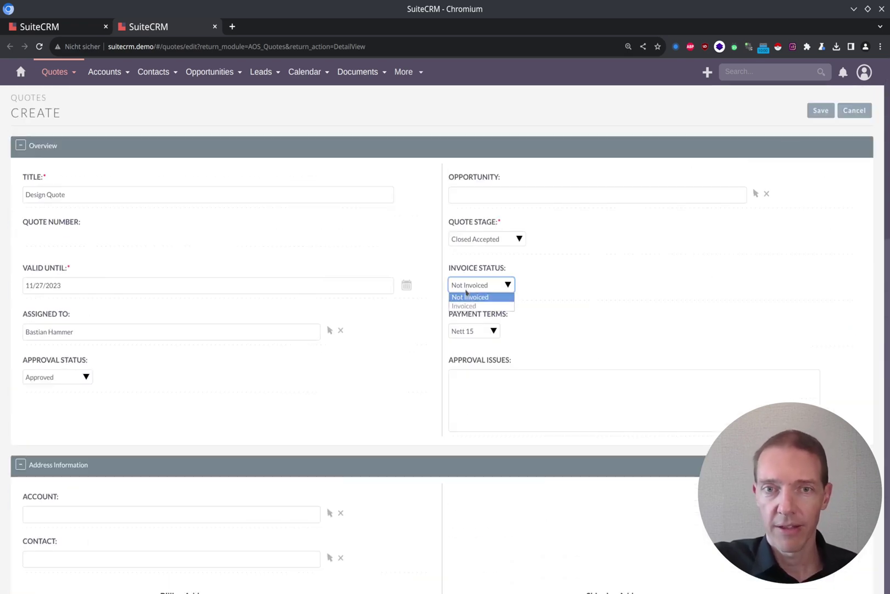
click(464, 305)
click(832, 111)
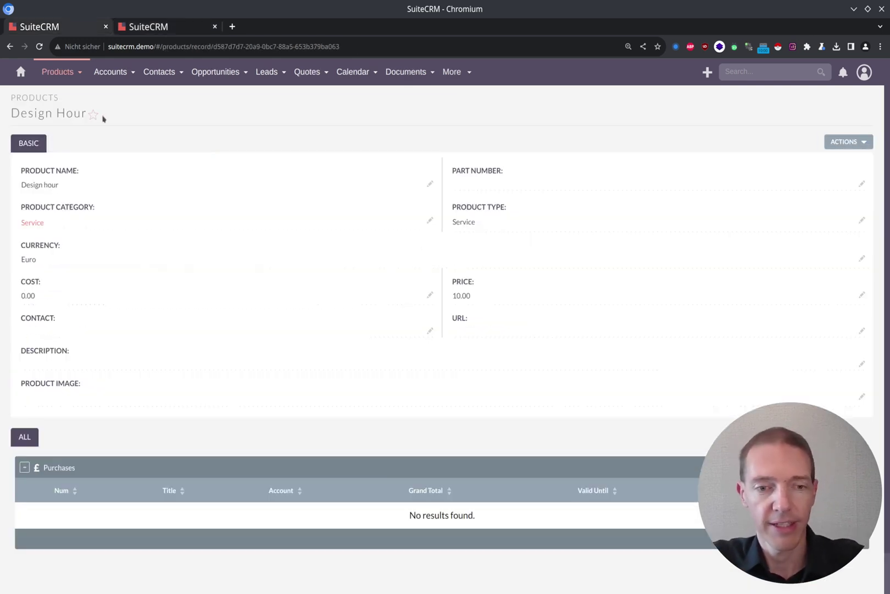
- Reload the Design hour product record to check its Purchases list, and return to the saved Design Quote
key(F5)
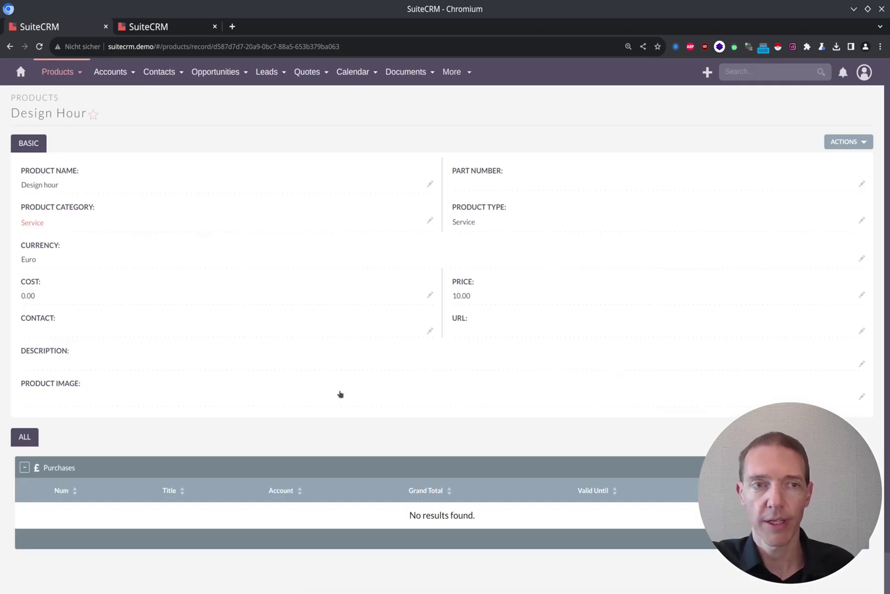
click(159, 27)
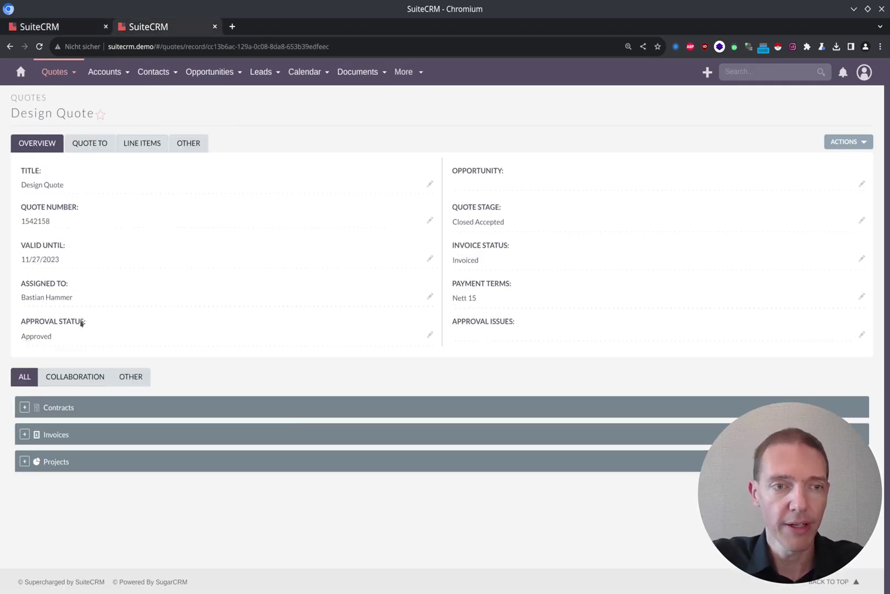
- Reopen Design Quote for editing and choose Hills LLC as its account
click(838, 144)
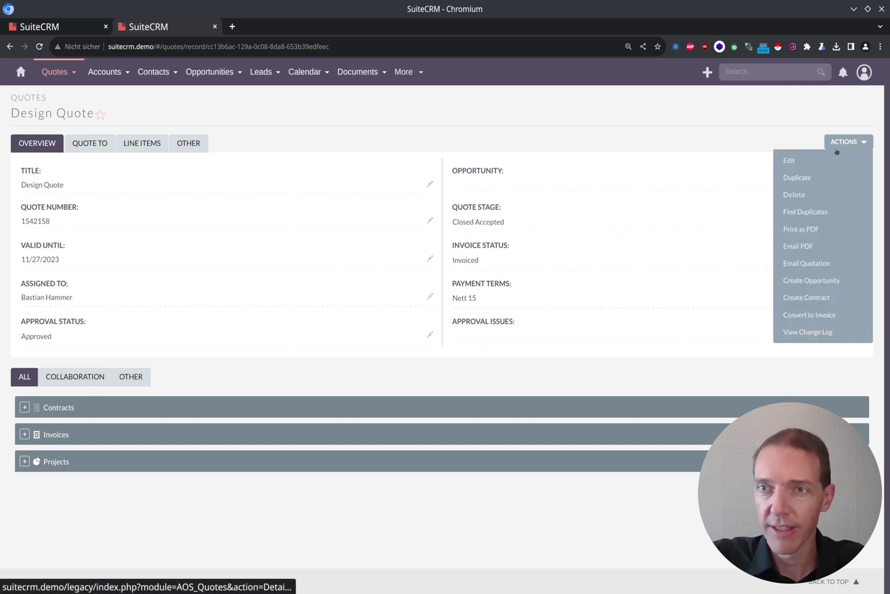
click(804, 166)
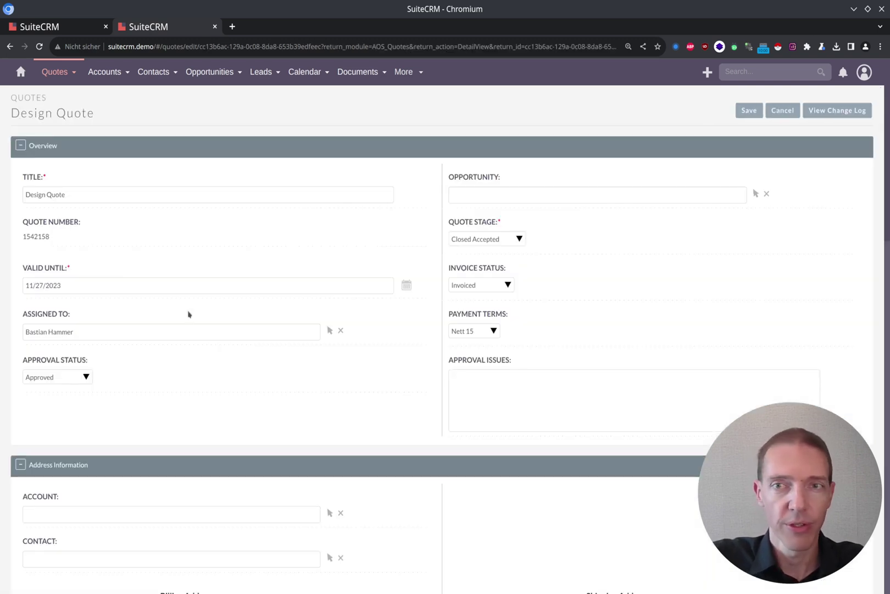
scroll(187, 314, down, 5)
click(330, 221)
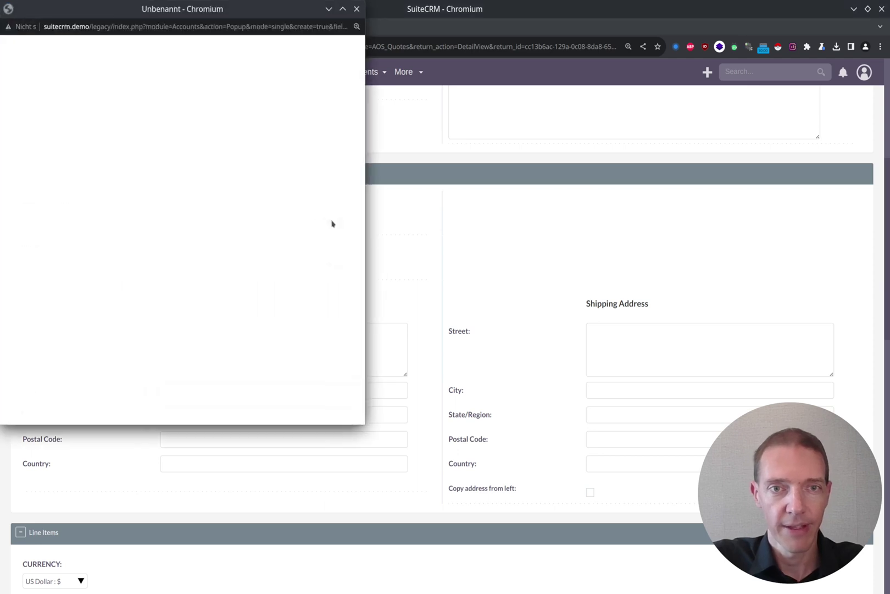
scroll(37, 325, down, 6)
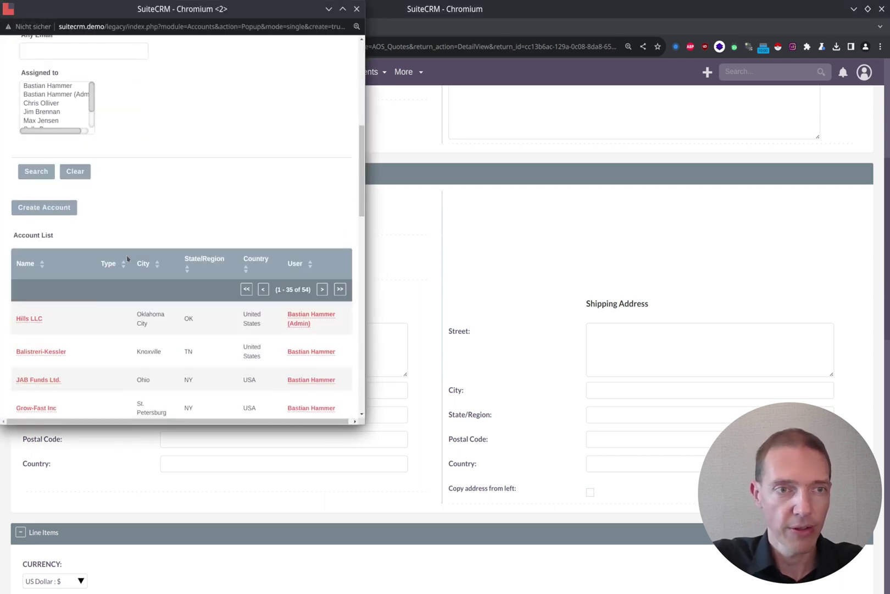
click(31, 318)
- Choose the contact belonging to Hills LLC as the quote's contact and save the quote
click(330, 266)
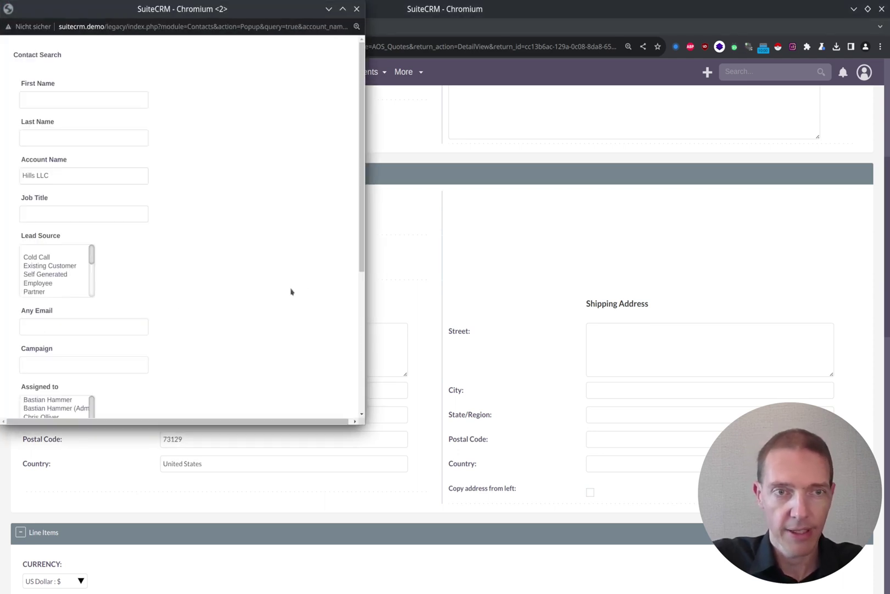
scroll(74, 291, down, 6)
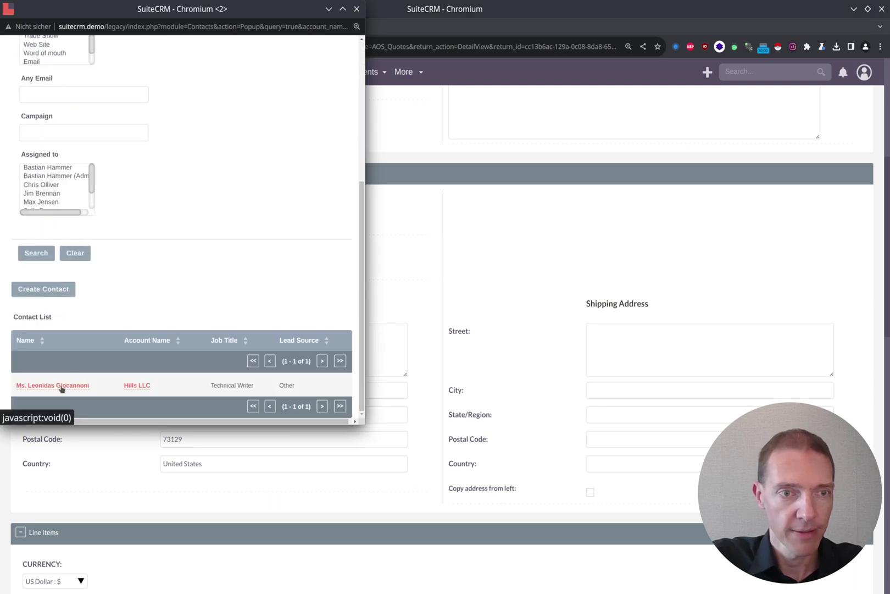
click(62, 385)
click(742, 114)
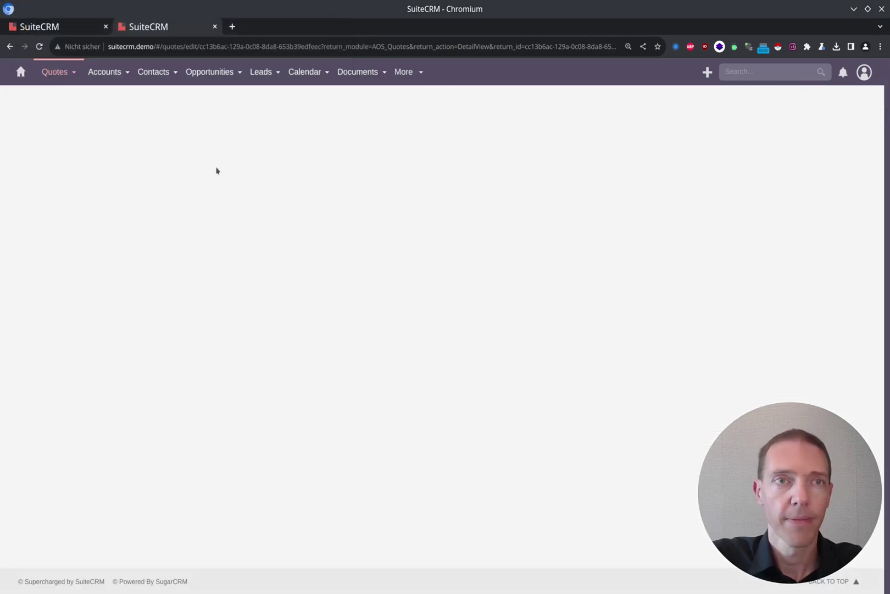